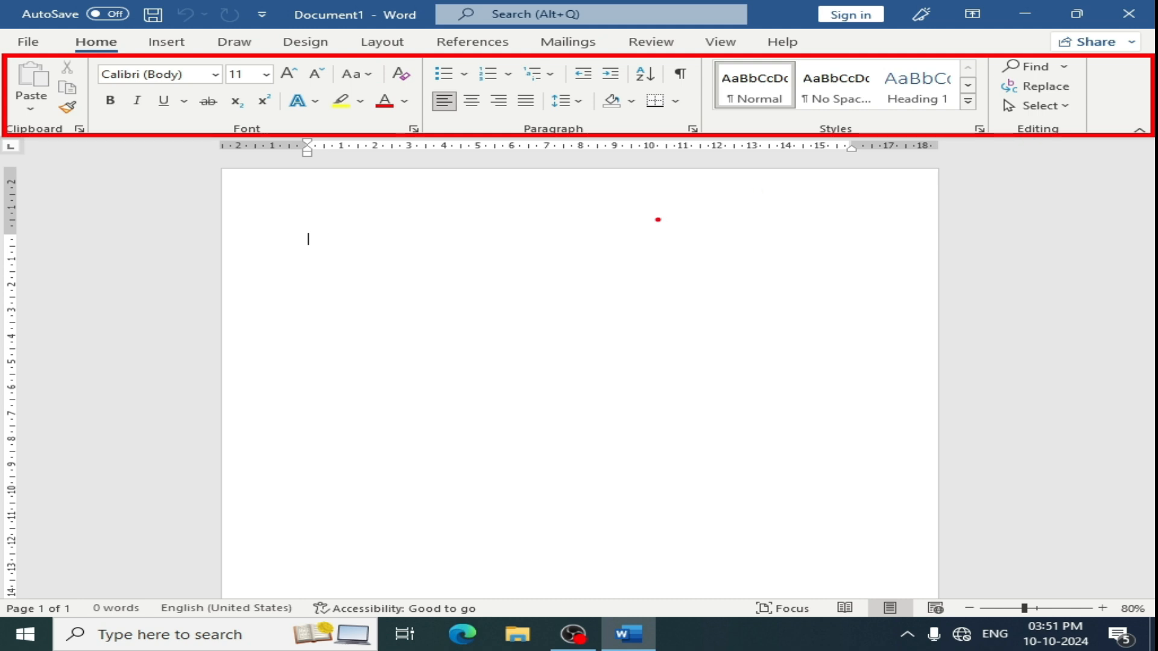
- Look over the Insert and Draw command sets, and return to the Home commands
left_click(165, 46)
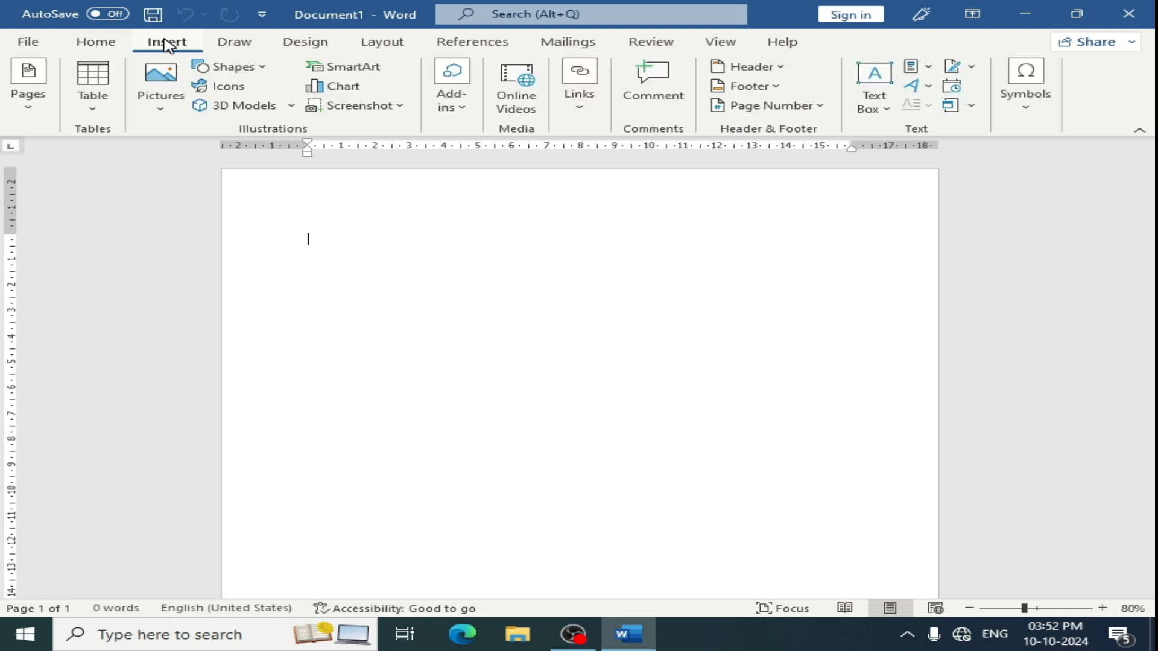
left_click(226, 48)
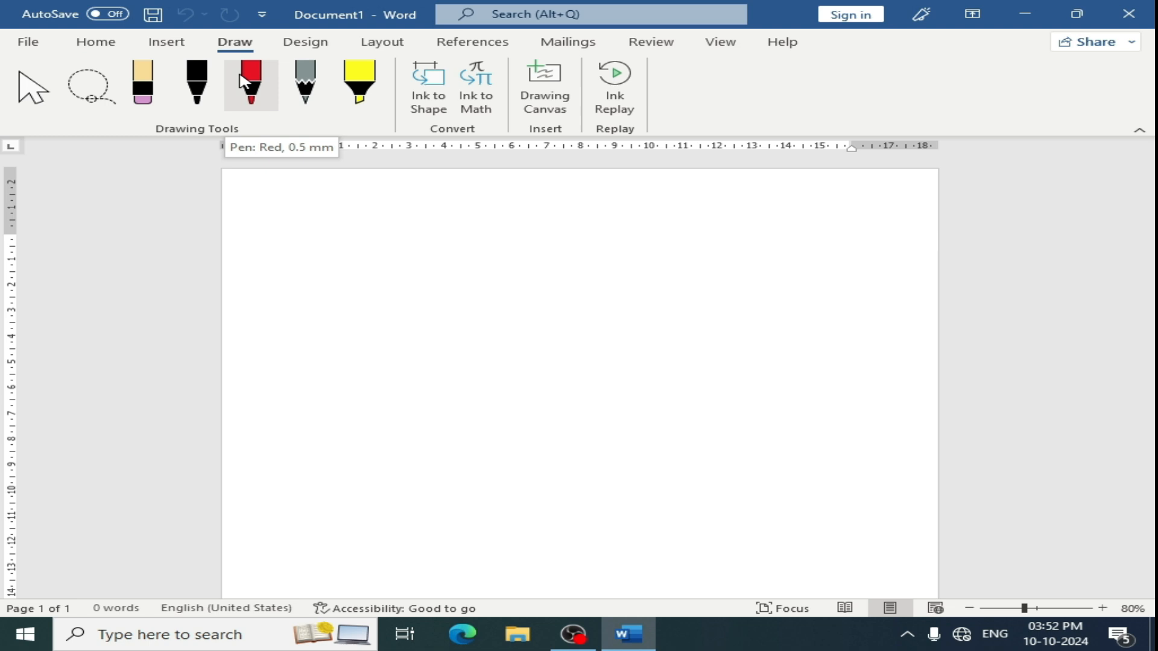
left_click(99, 46)
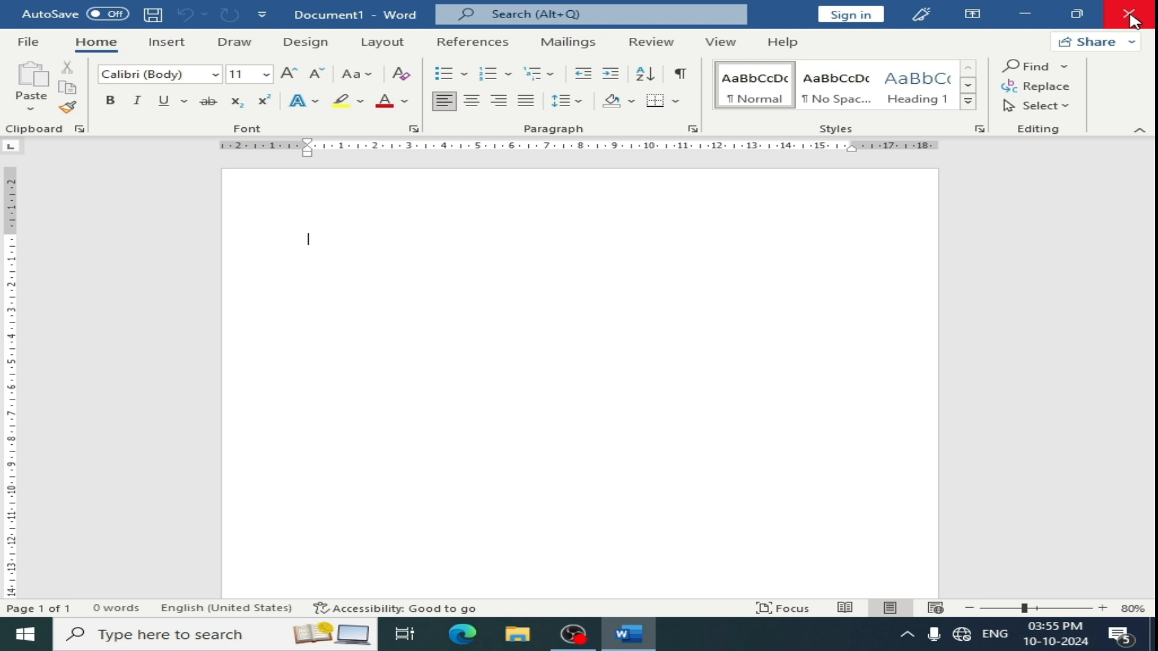
- Close Word, relaunch it from the desktop and create a blank document
left_click(1132, 20)
double_click(136, 369)
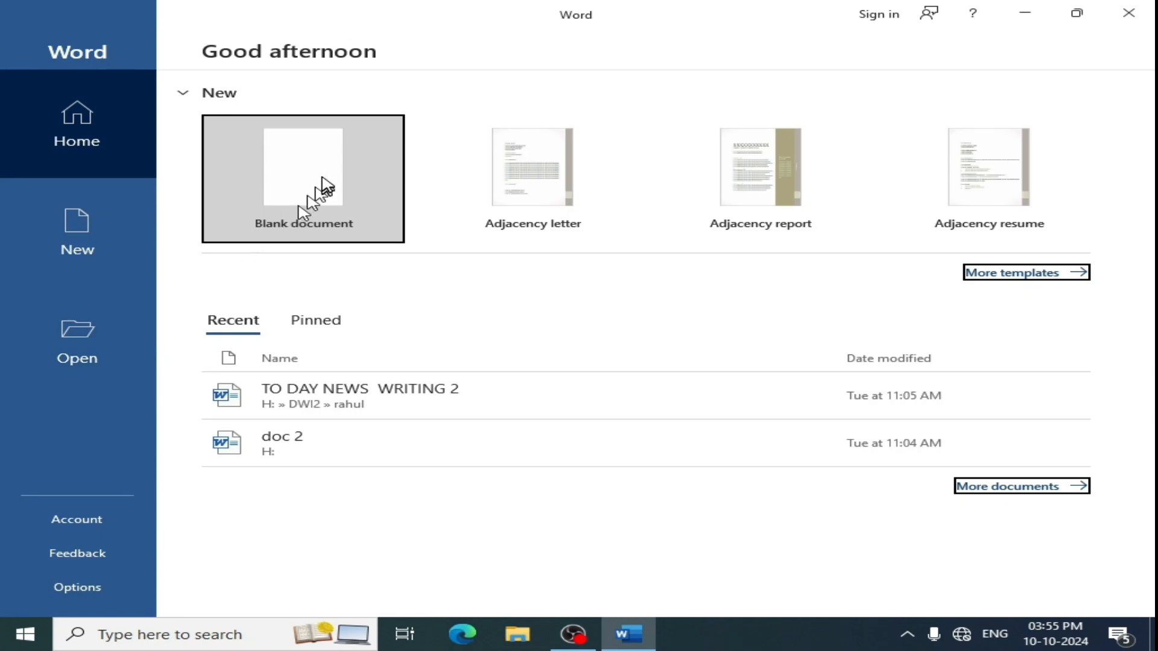
left_click(318, 191)
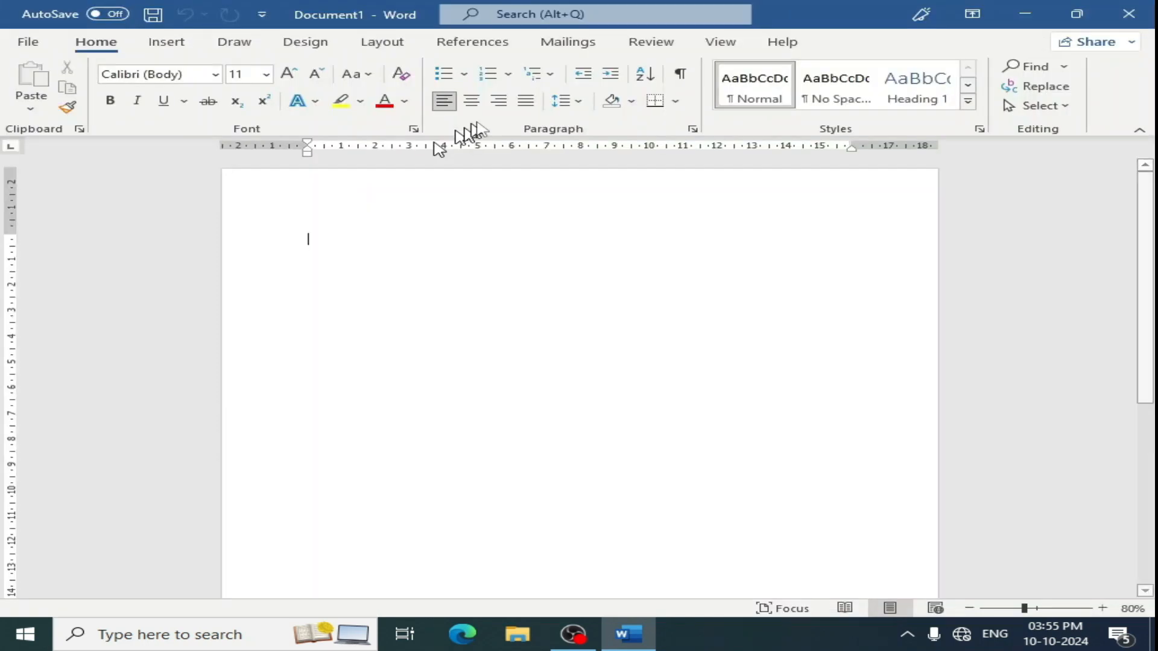
- Close the Word window with its blank document and relaunch Word from the desktop, twice in a row
double_click(14, 13)
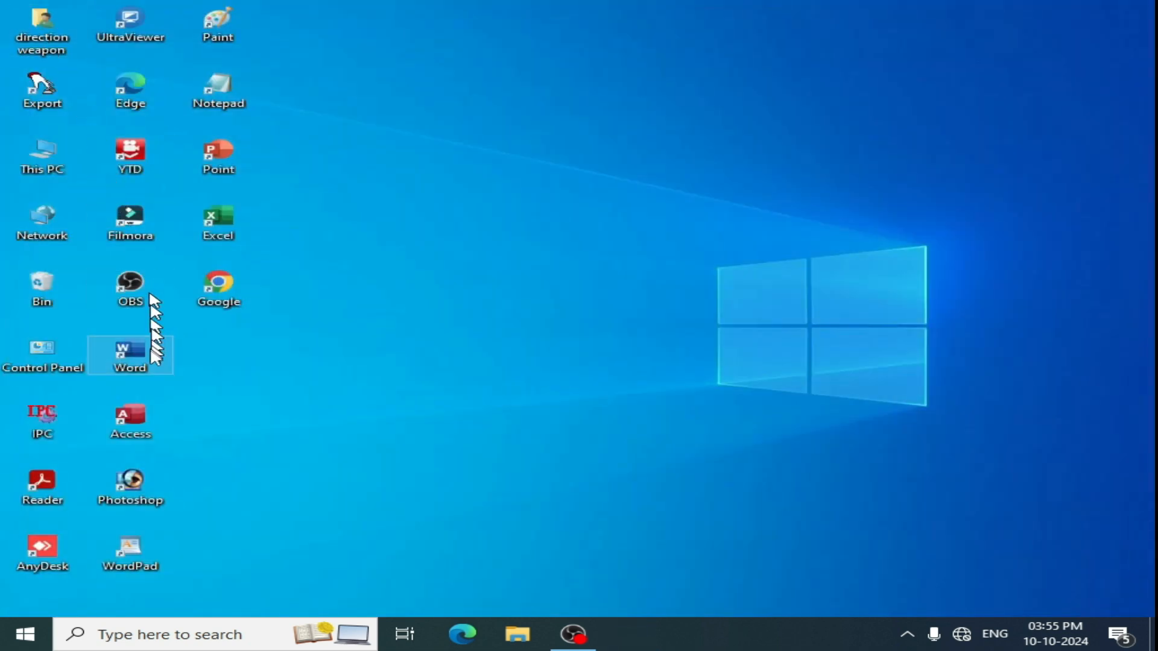
double_click(159, 361)
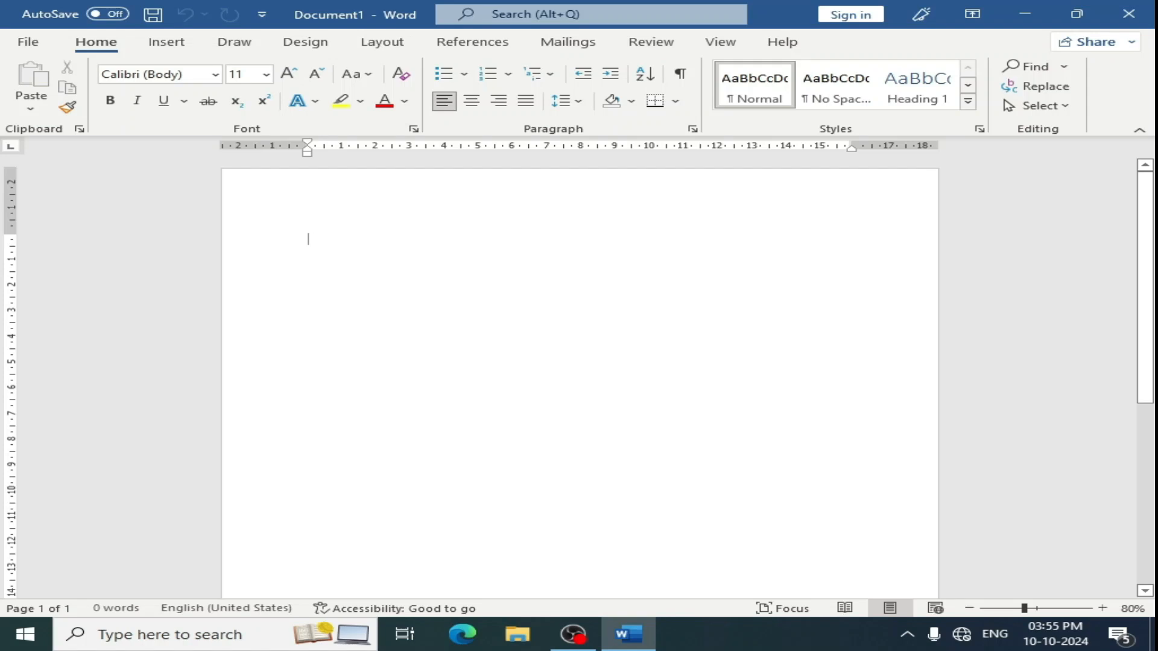
key("alt+F4")
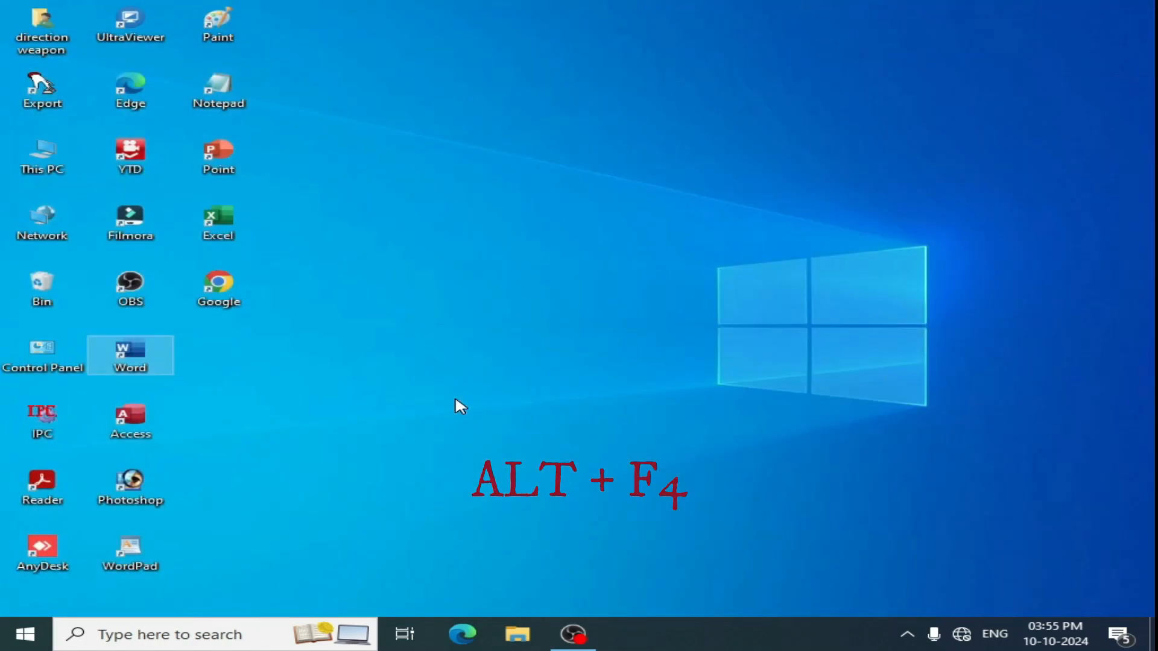
double_click(130, 356)
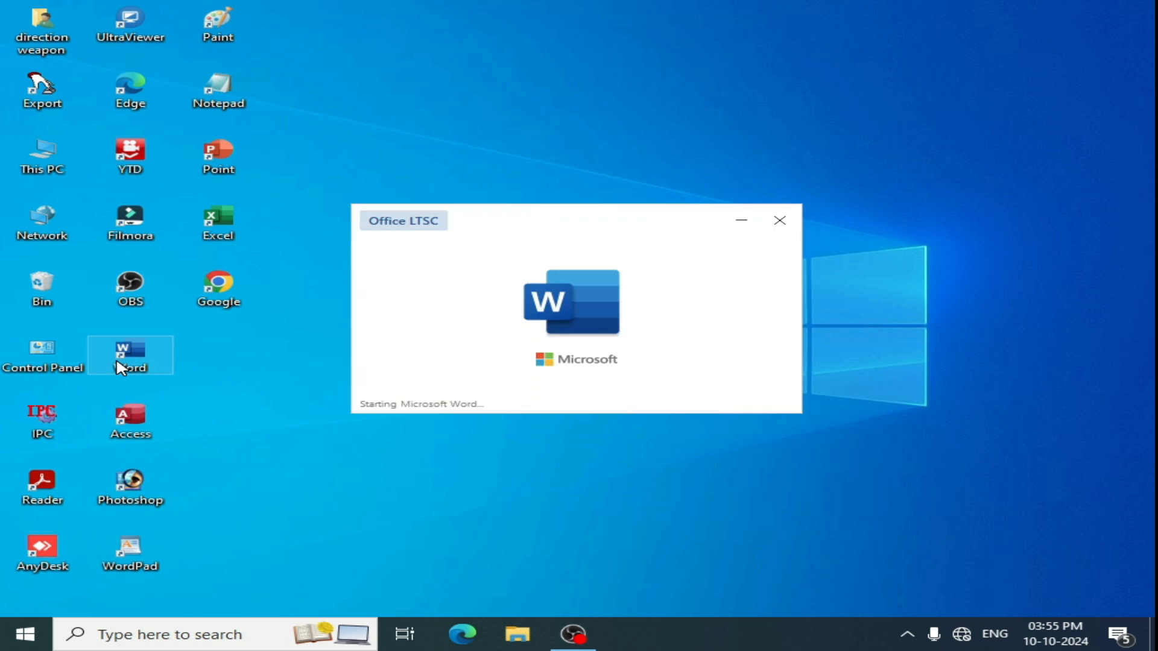
- Close the Word window, and in the reopened Word close only the blank document while keeping the program running
key("alt+space")
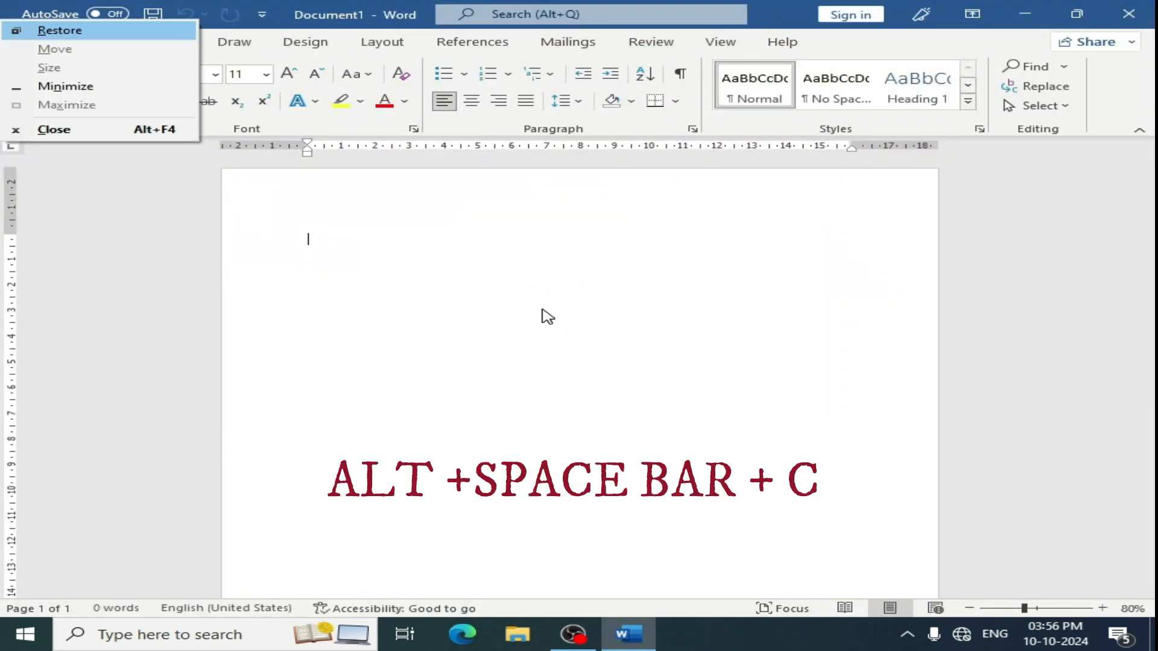
key("c")
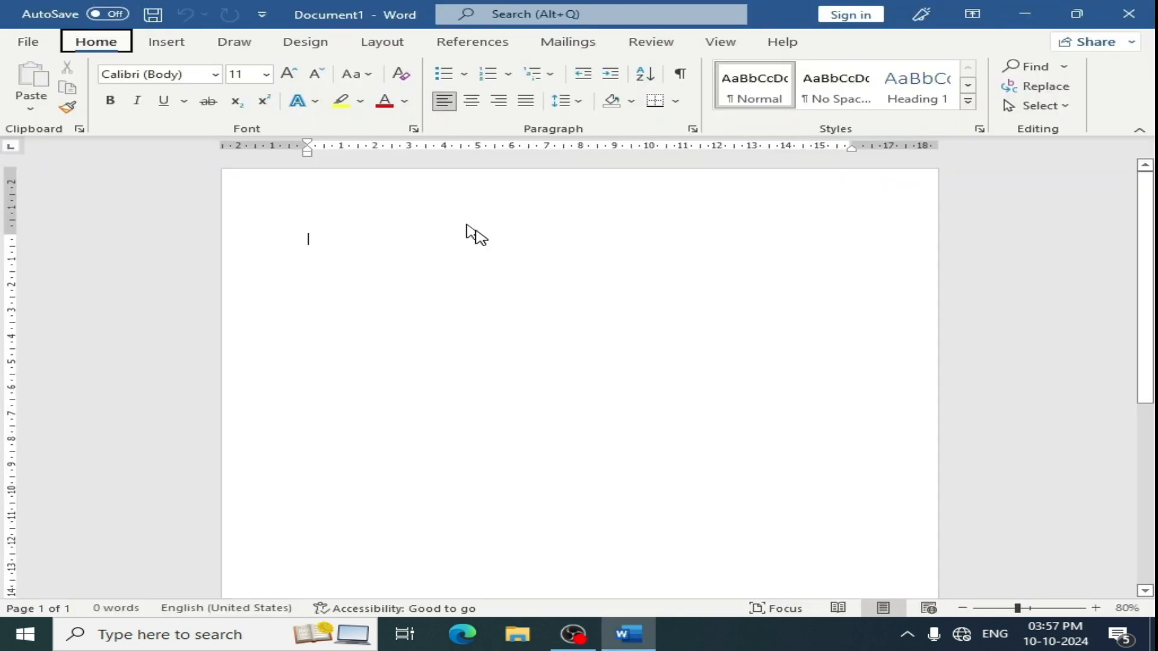
key("alt+f")
key("c")
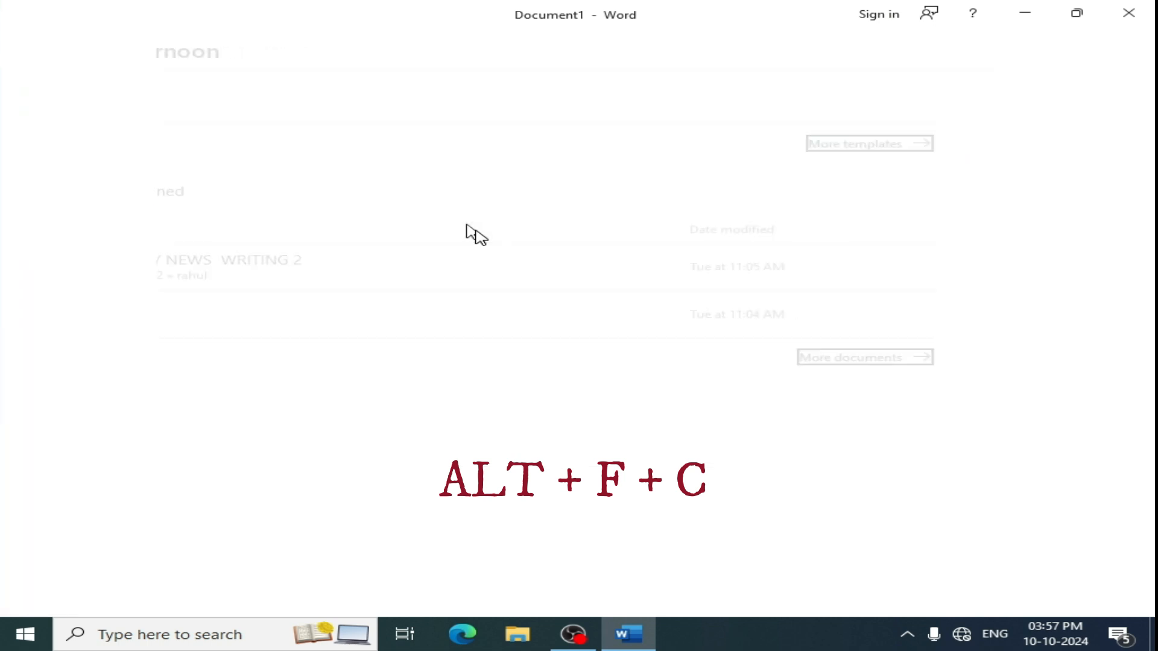
right_click(529, 128)
left_click(612, 178)
right_click(612, 175)
left_click(716, 223)
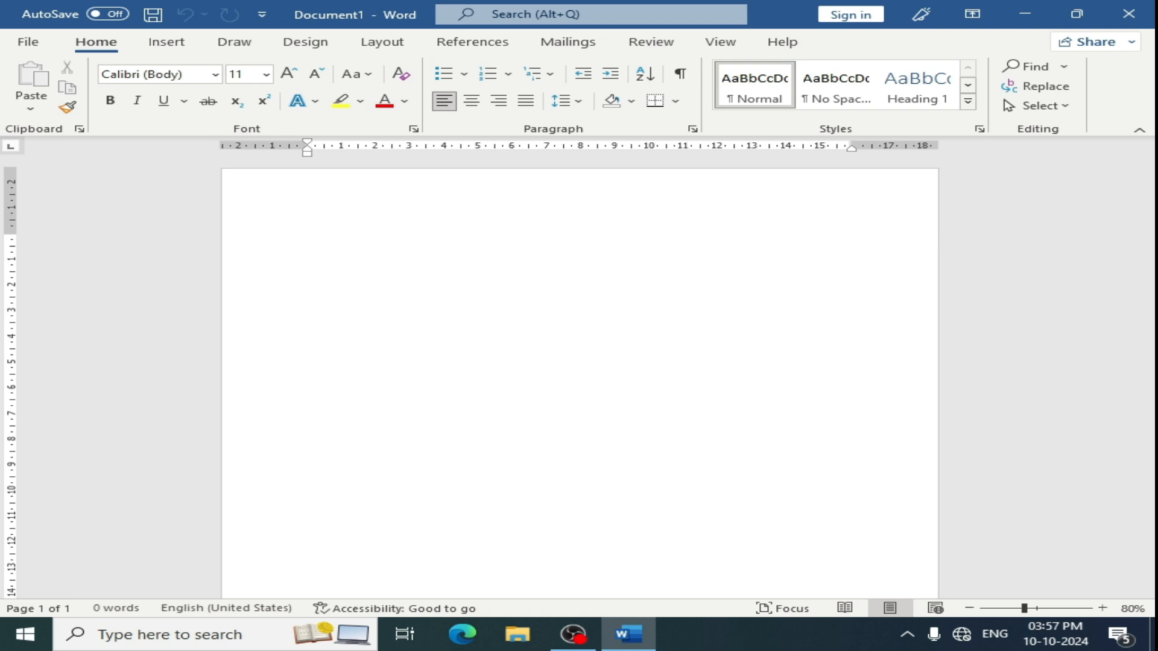
- Minimize the maximized Word window to the taskbar, repeating this with three different methods
left_click(1028, 21)
key("alt+space")
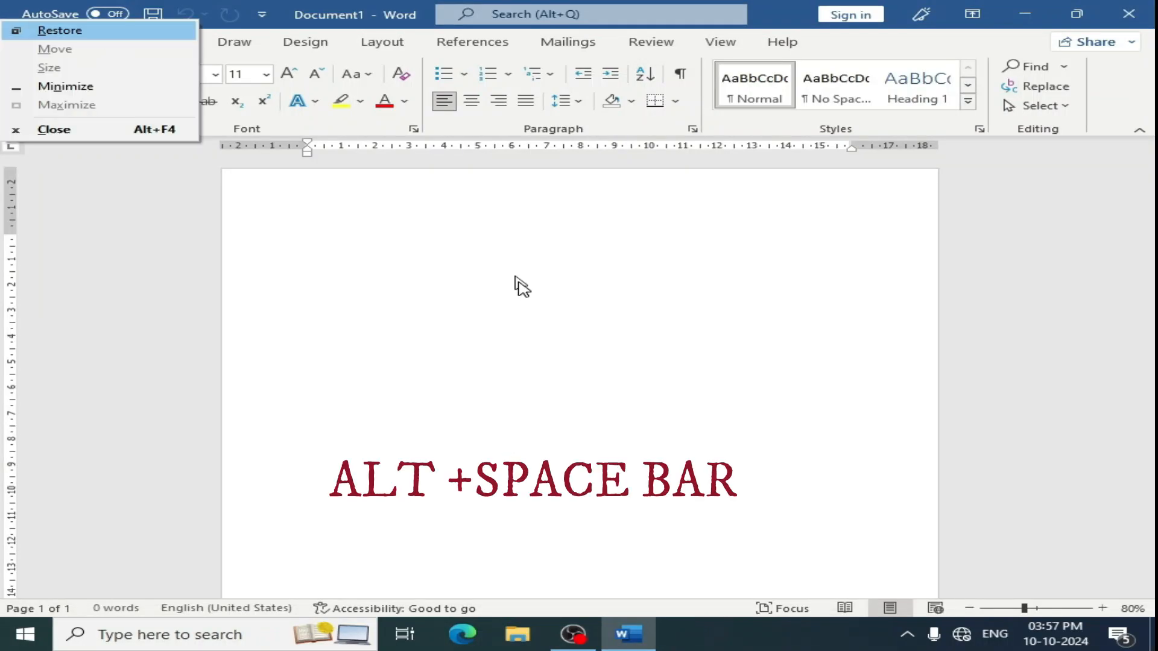
key("n")
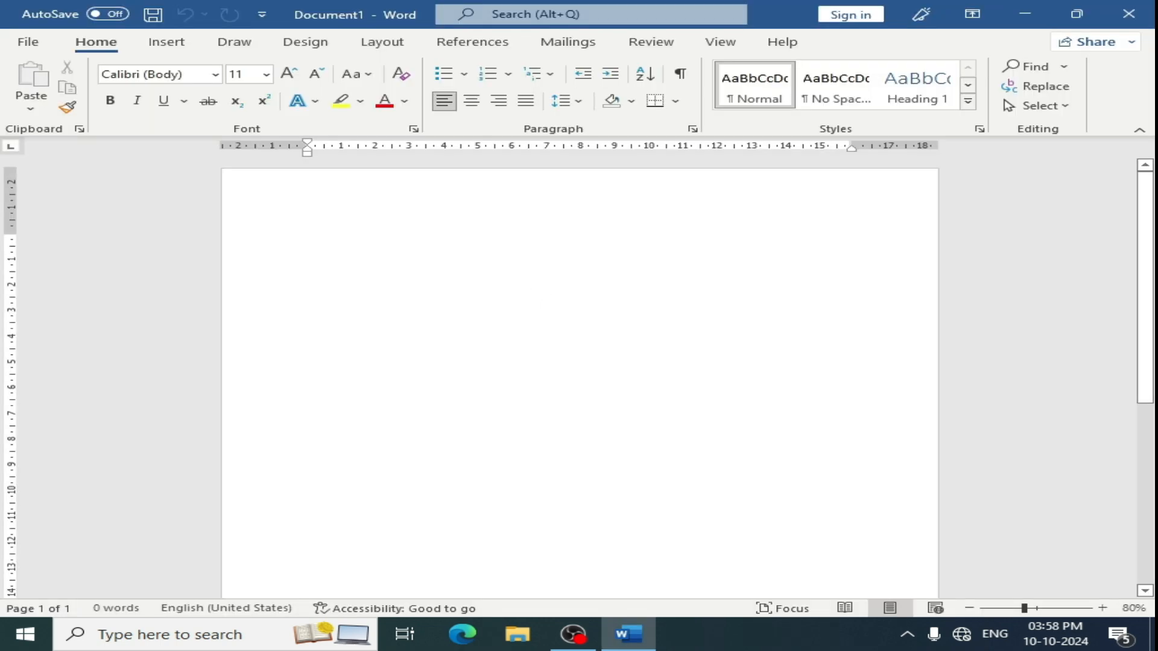
key("super+Down")
key("super+Down")
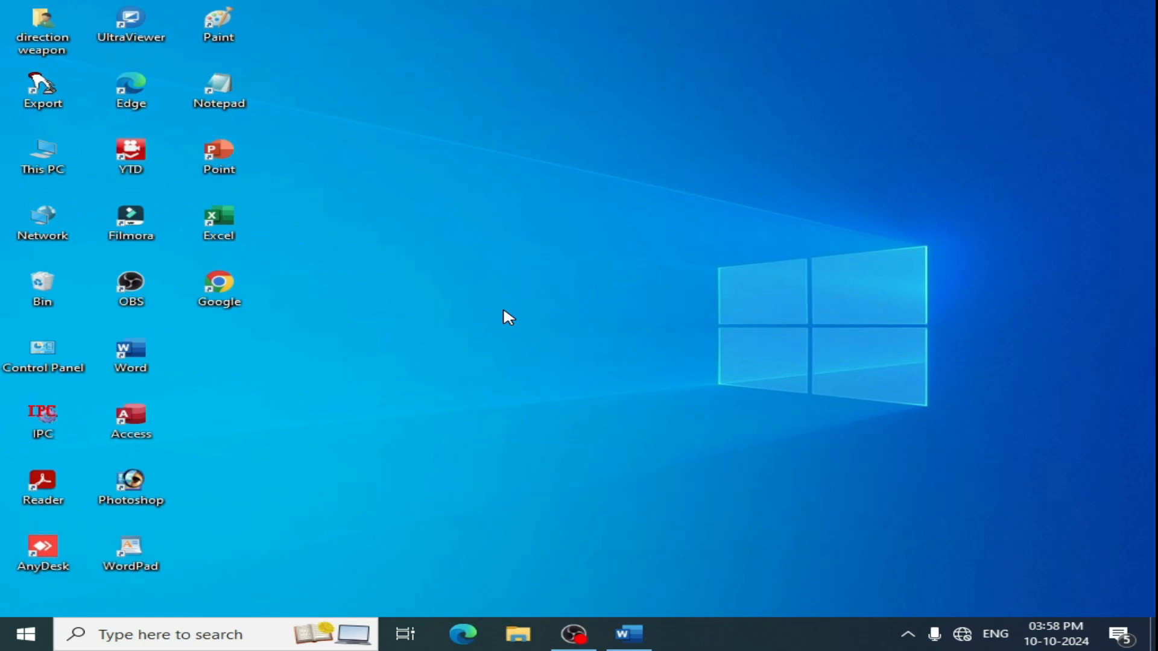
- Bring the minimized Word window back and maximize it, and restore it down to the smaller size
left_click(628, 633)
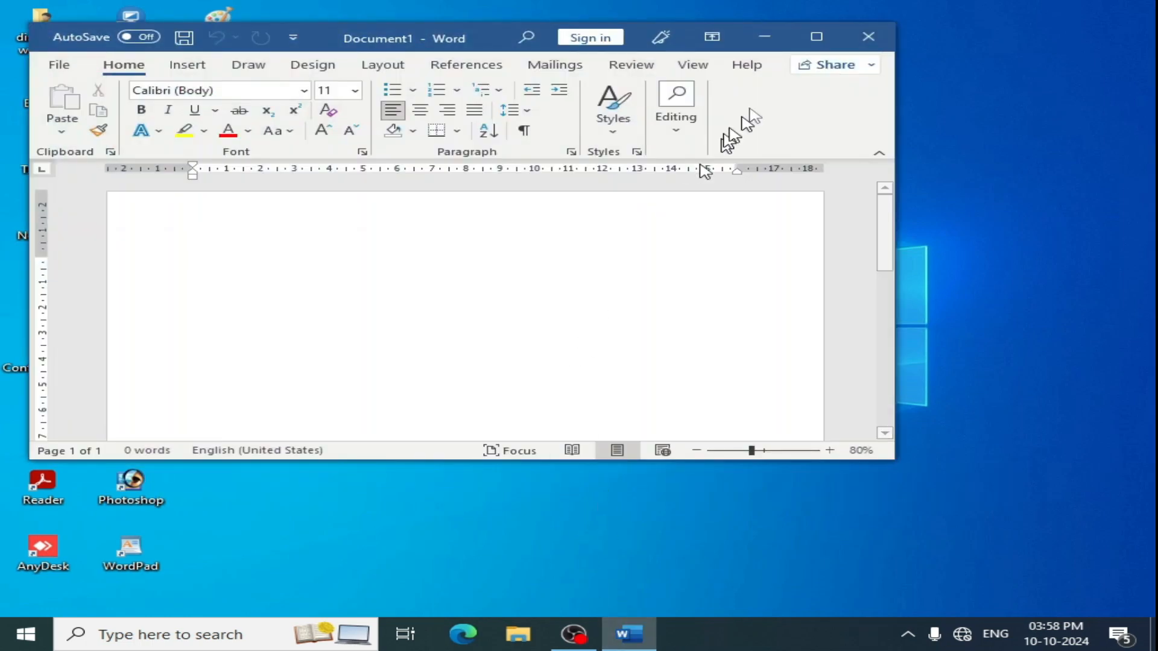
left_click(817, 36)
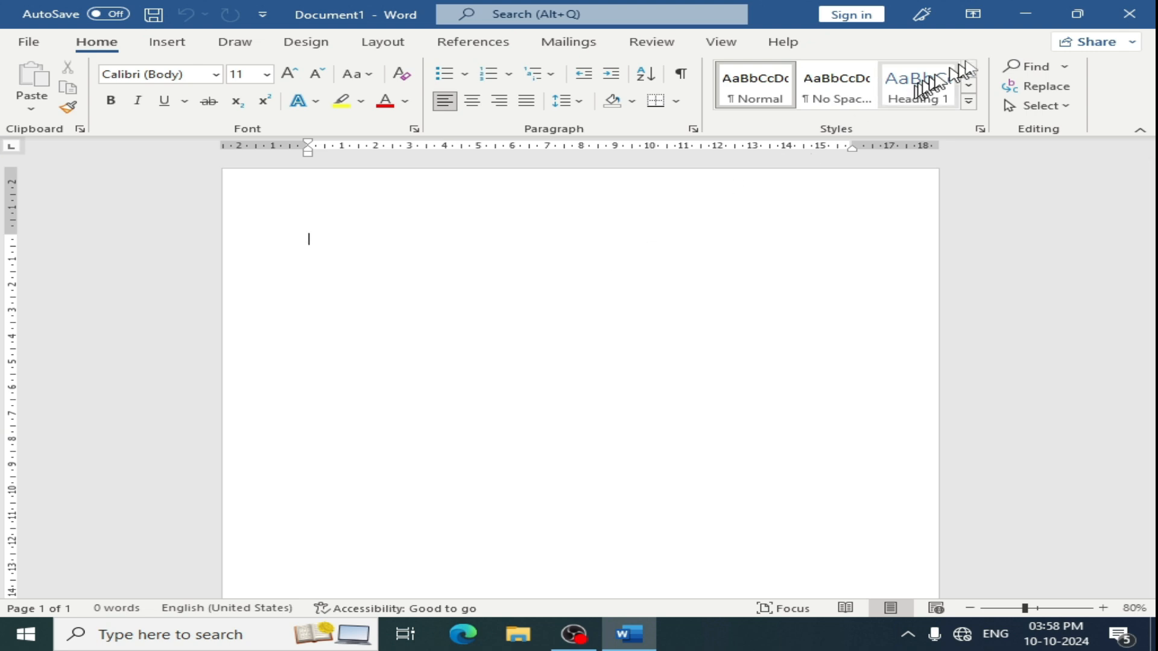
left_click(1078, 13)
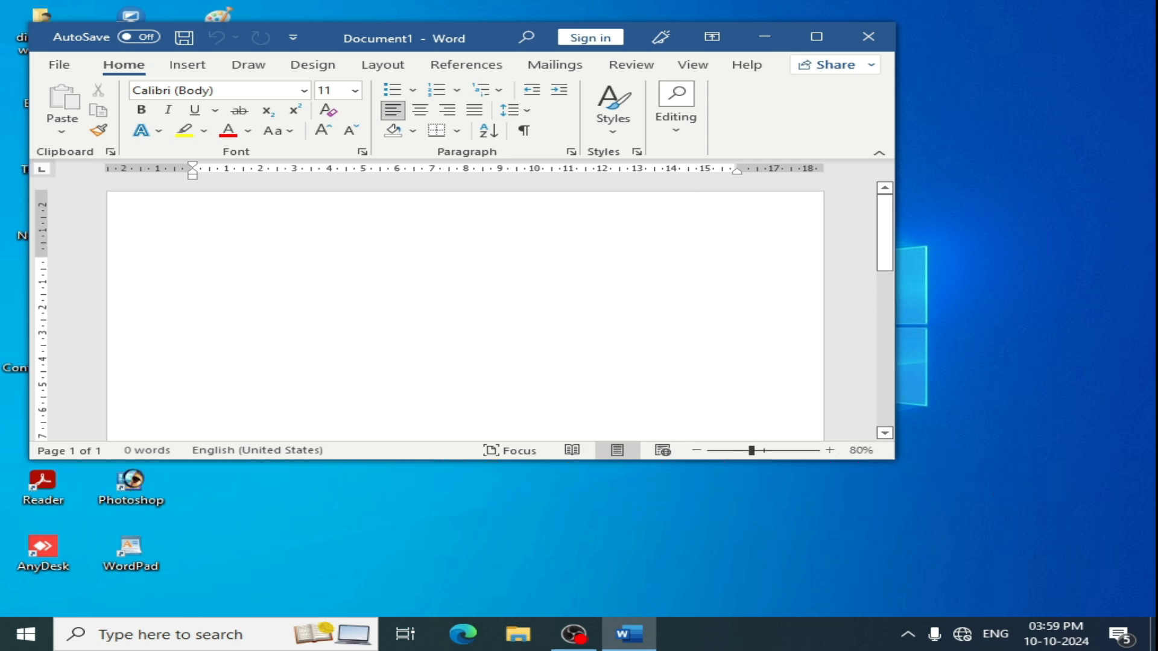
- Minimize the restored-down Word window and switch back to it from the desktop
key("super+Down")
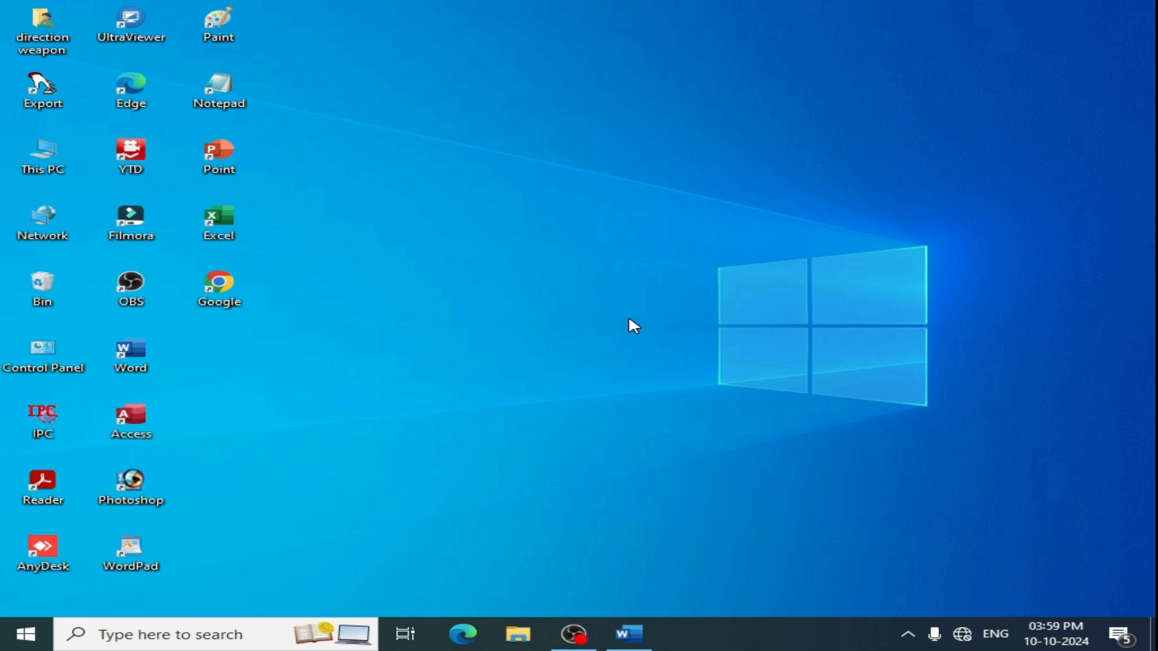
key("alt+Tab")
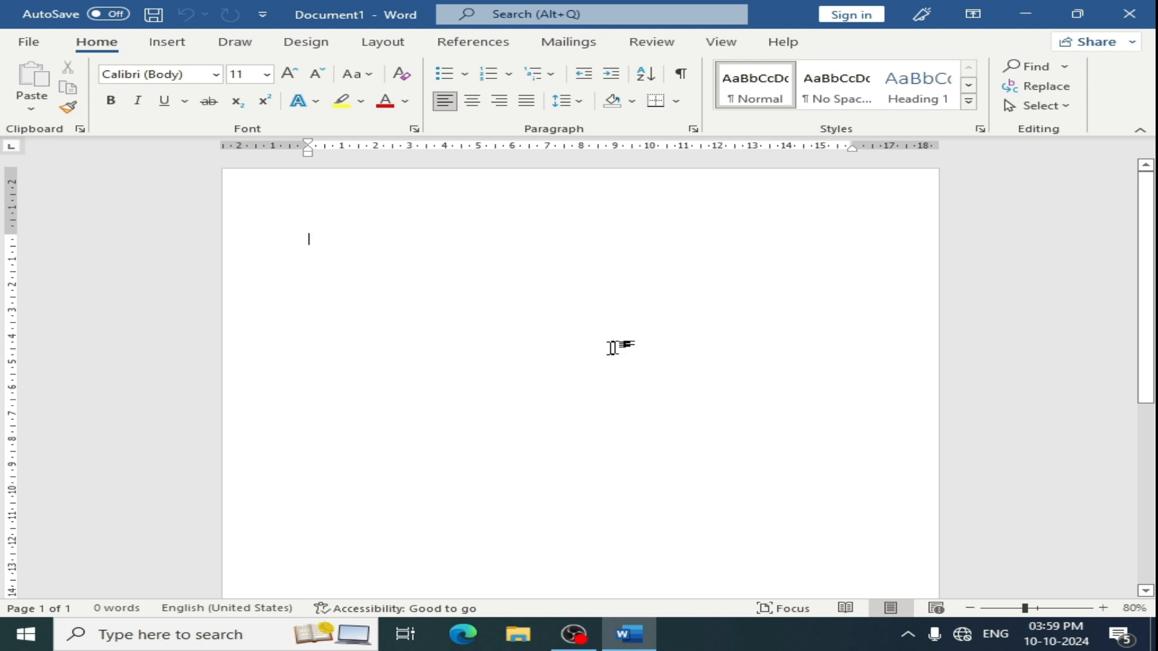
- Toggle the Word window between restored-down and maximized size twice, and finish by restoring it down
left_click(1077, 14)
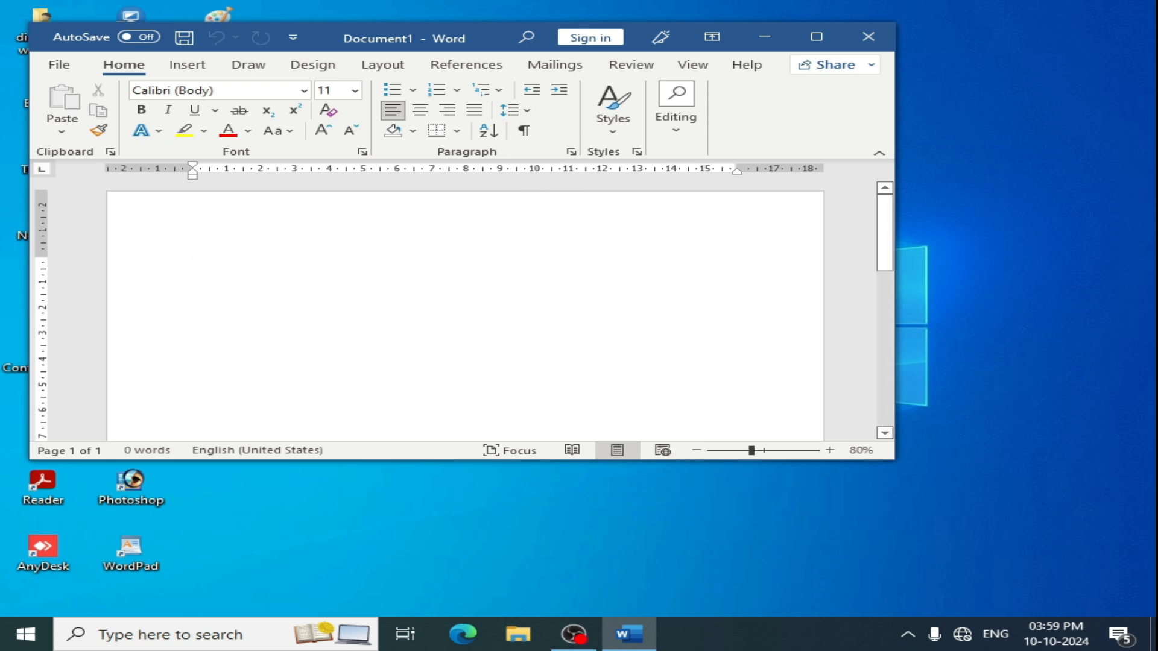
key("alt+space")
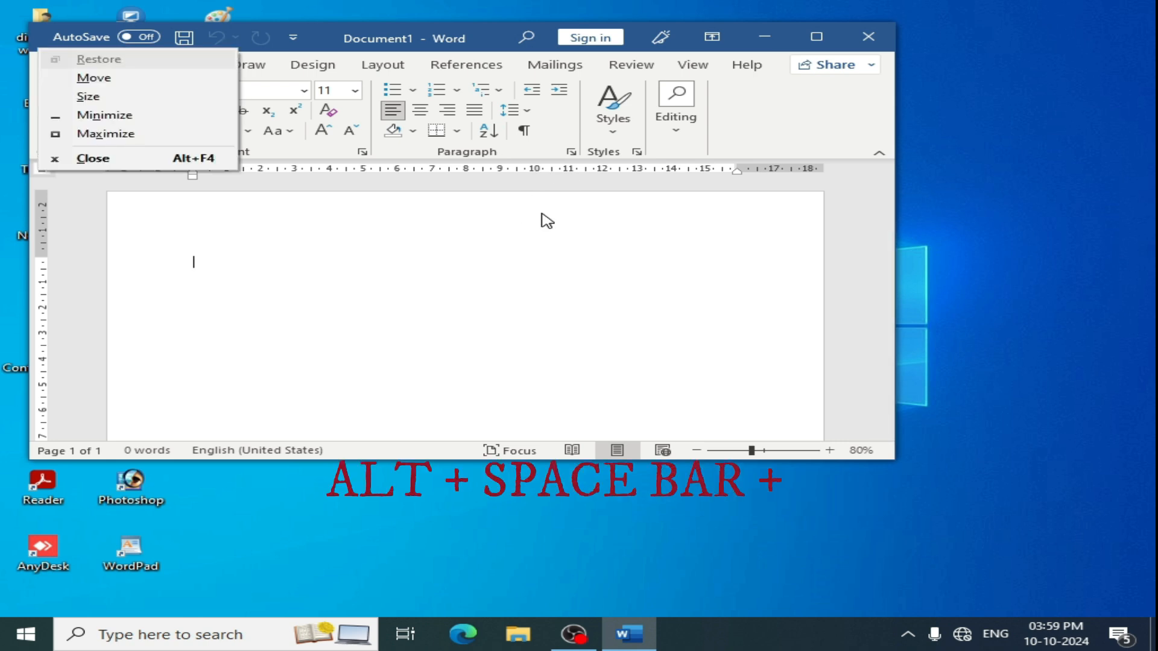
key("x")
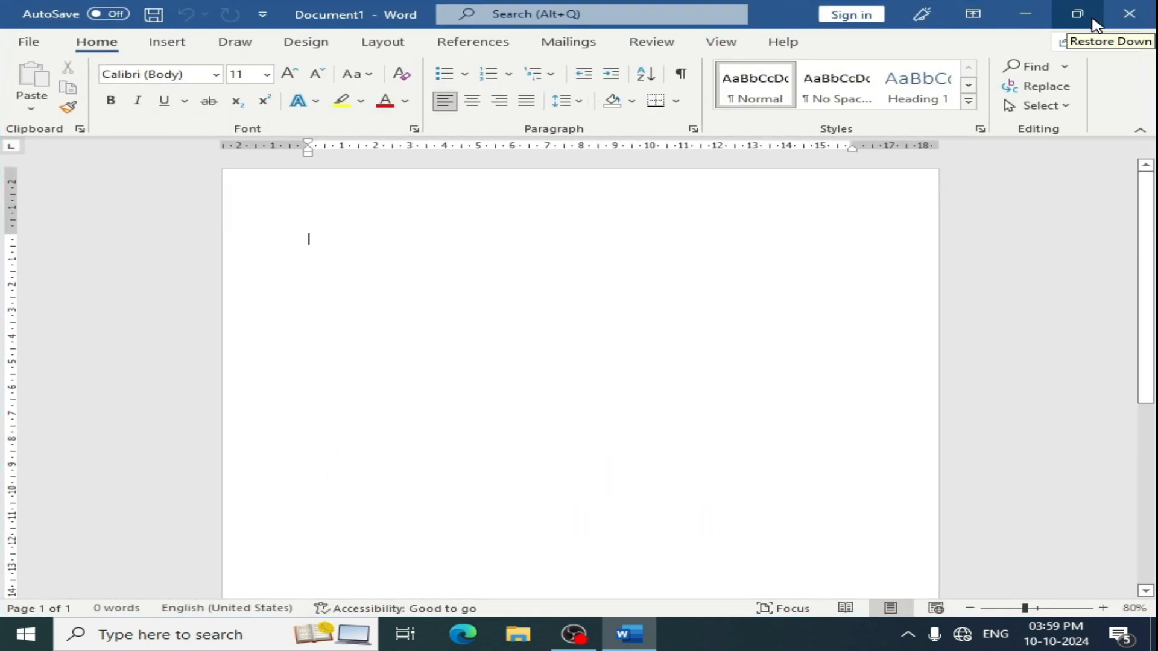
key("alt+space")
key("r")
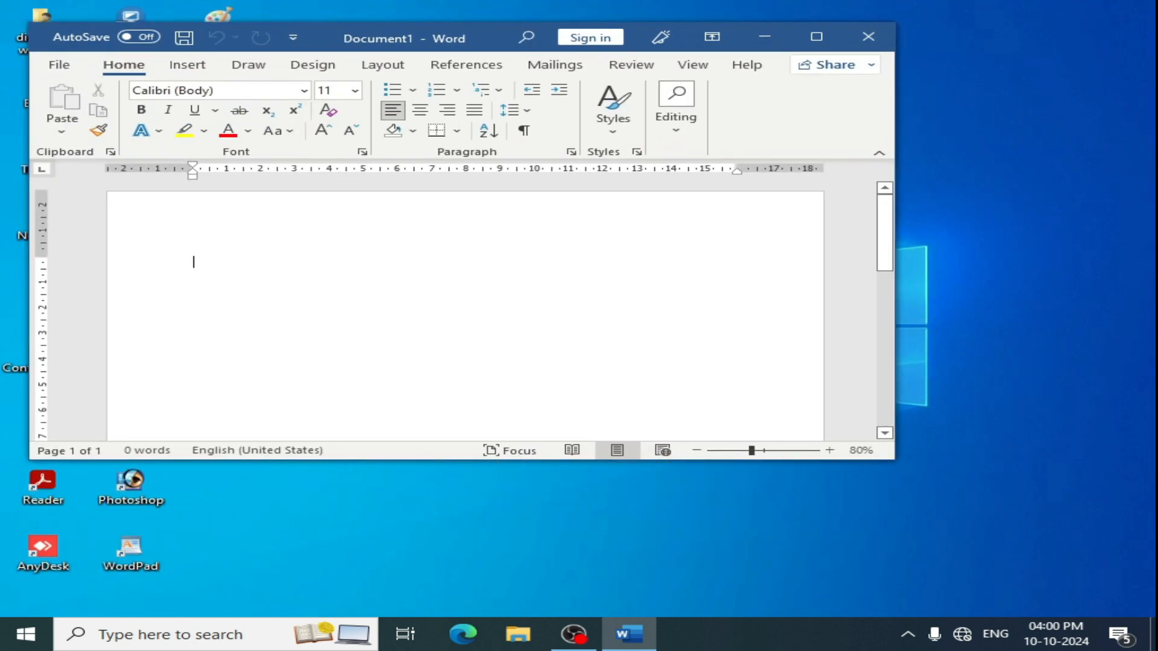
key("super+Up")
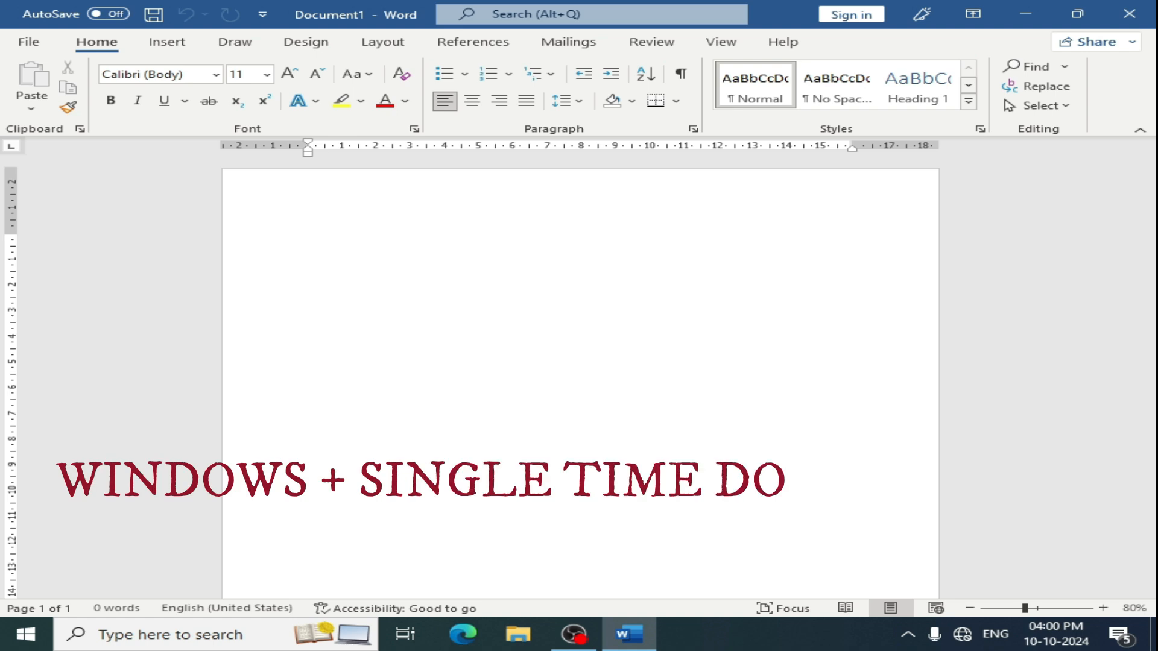
key("super+Down")
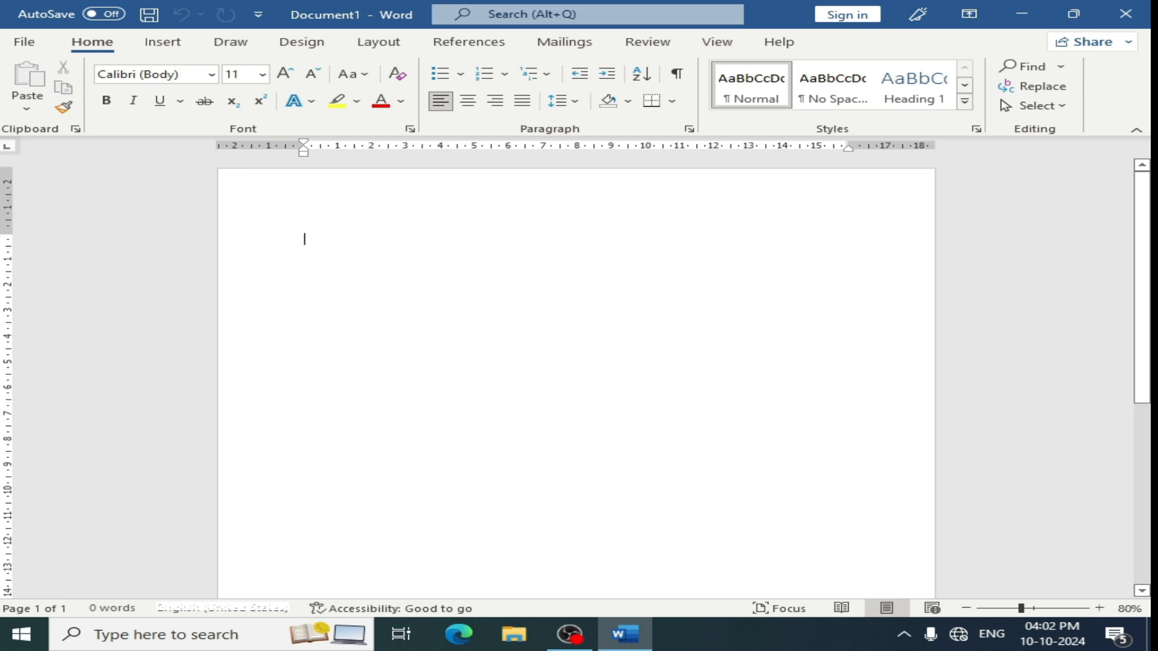
- Enter the text "Hello" on the first line of the blank document and cut it
type("he")
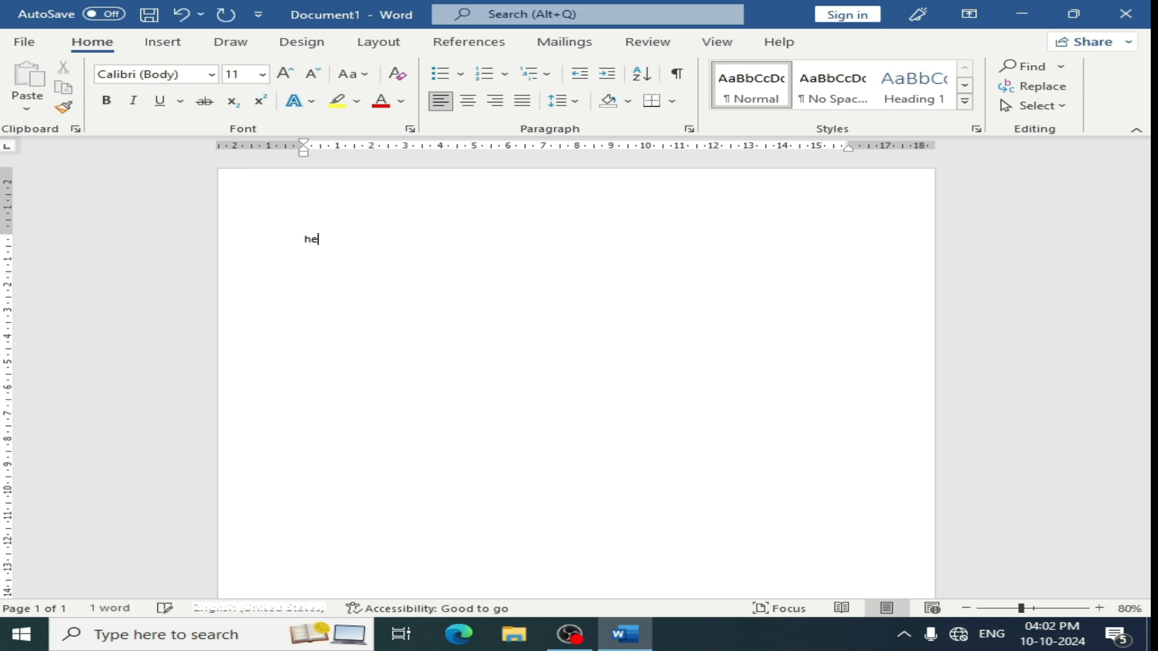
type("llo")
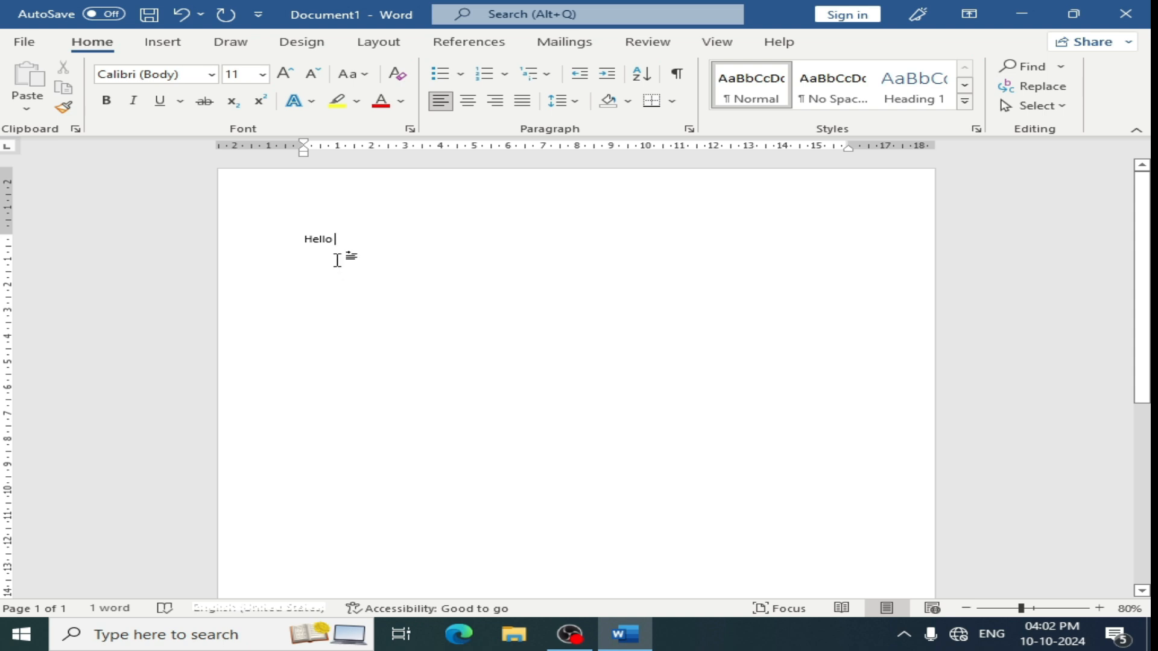
left_click_drag(362, 240, 199, 241)
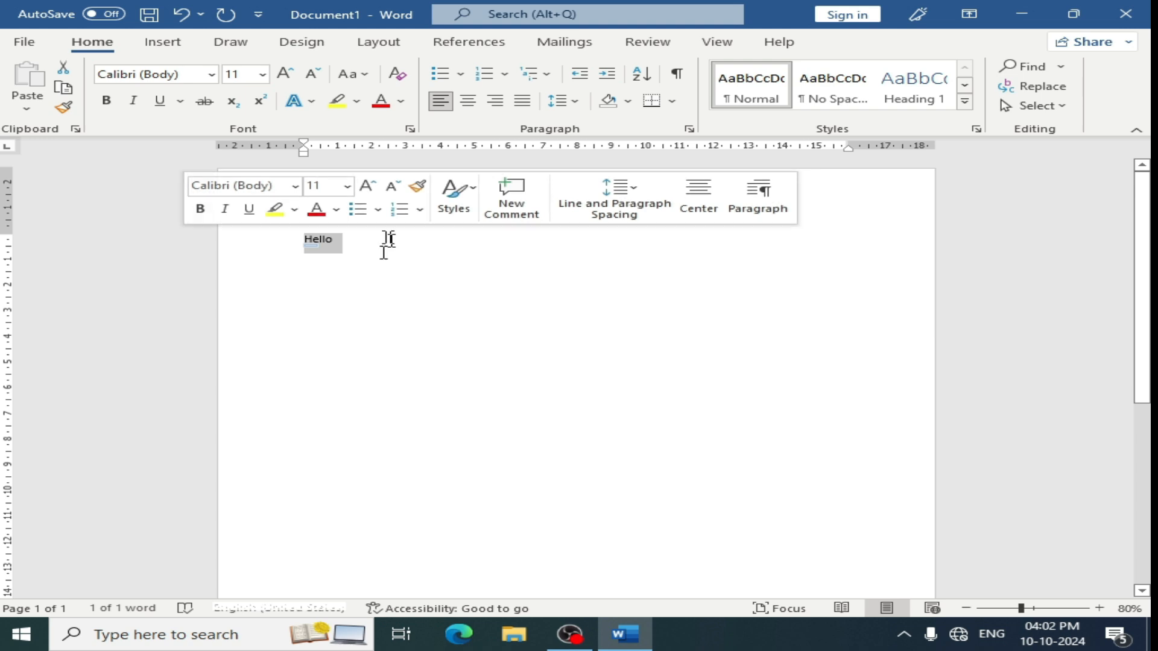
left_click(63, 68)
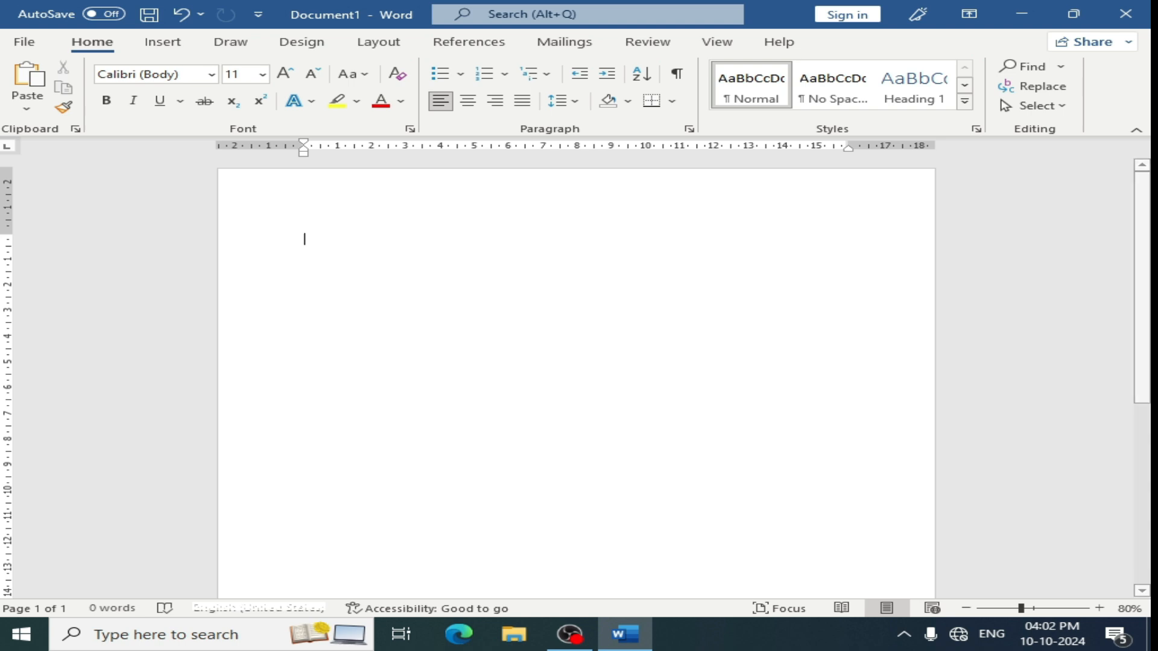
- Add several blank lines and paste the cut word "Hello" further down the page
key("Return")
key("Return")
key("Return")
key("Return")
key("Return")
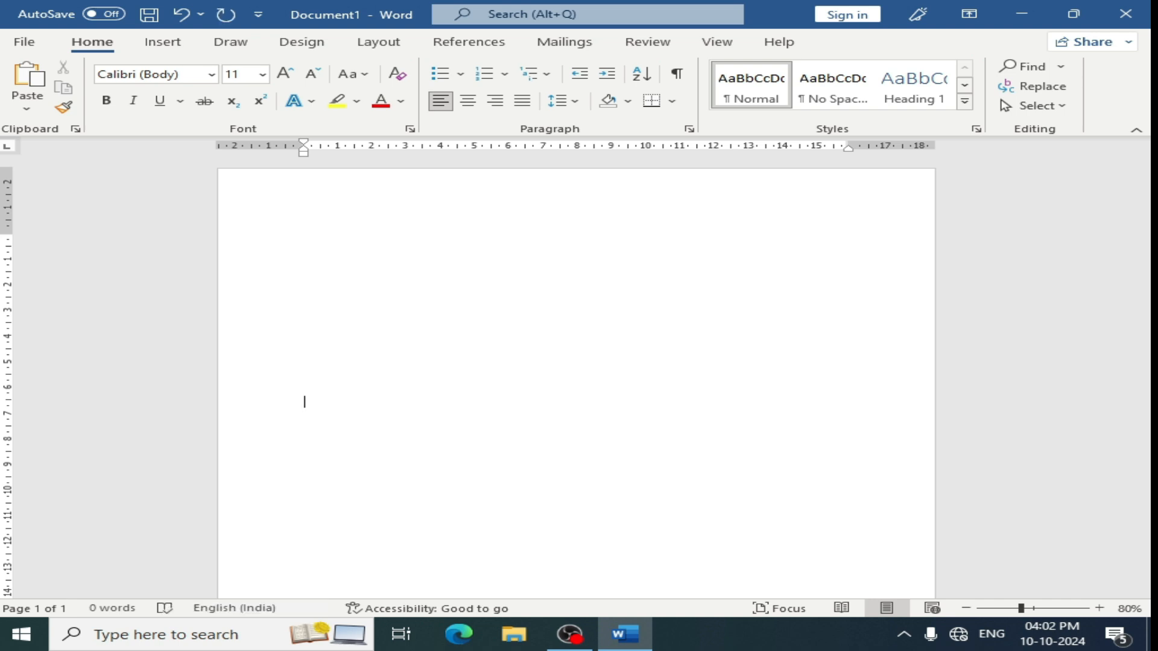
key("ctrl+v")
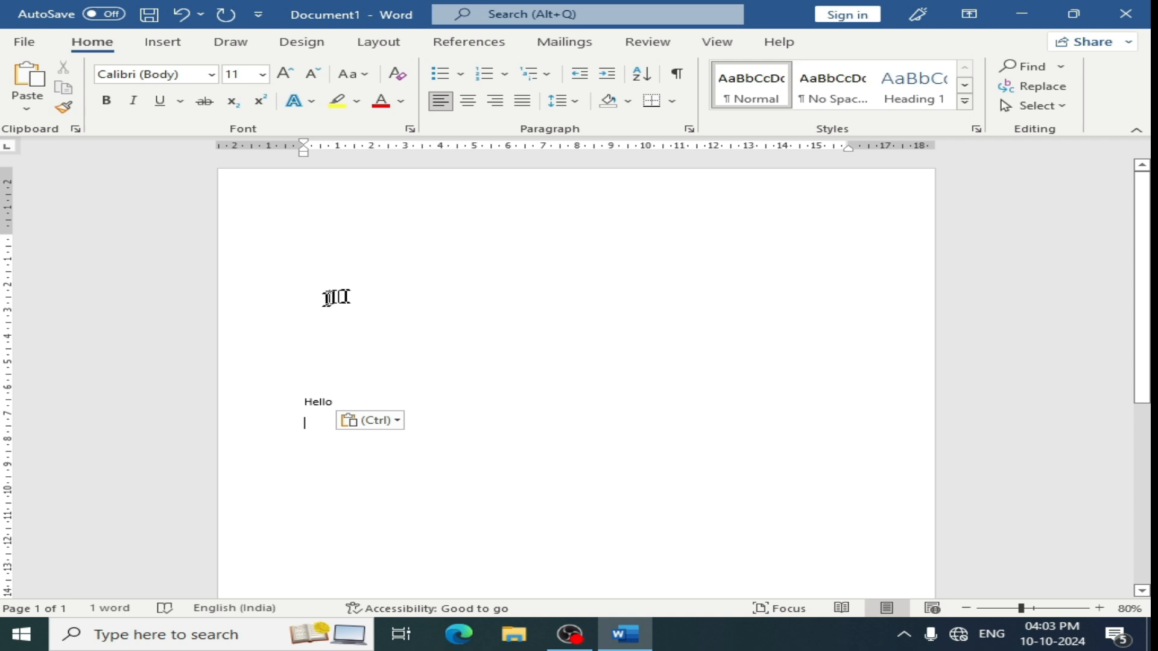
- Enter "Hello" again on the first line above the pasted word, removing the mistyped letters "po"
left_click(301, 237)
type("hellopo")
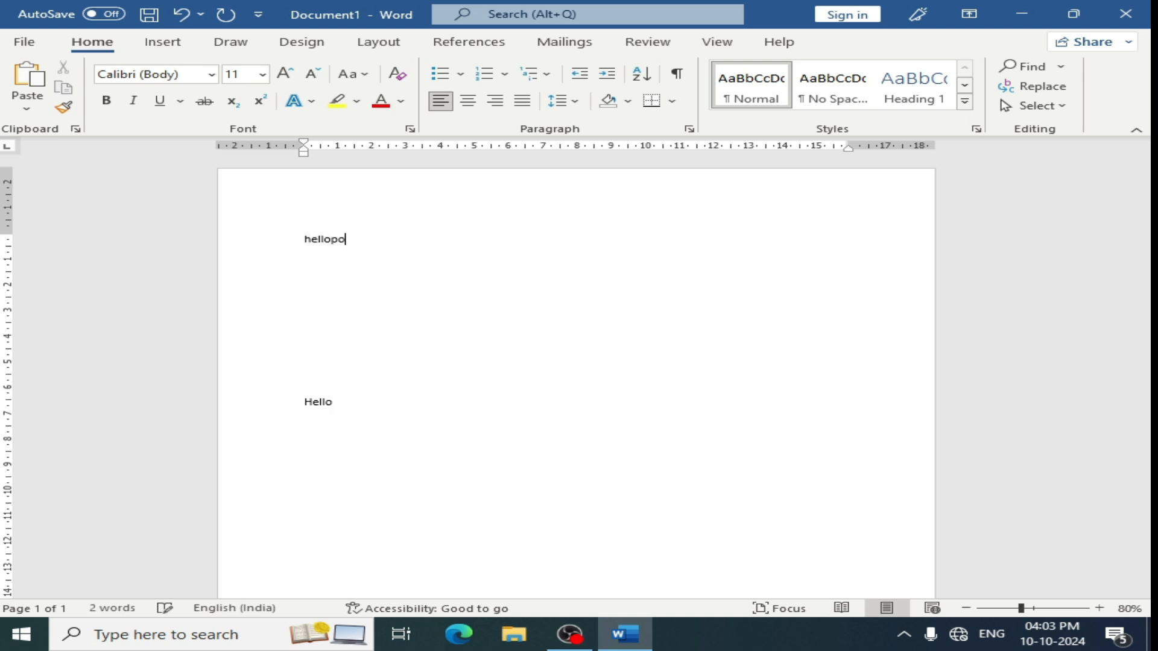
key("BackSpace")
key("BackSpace")
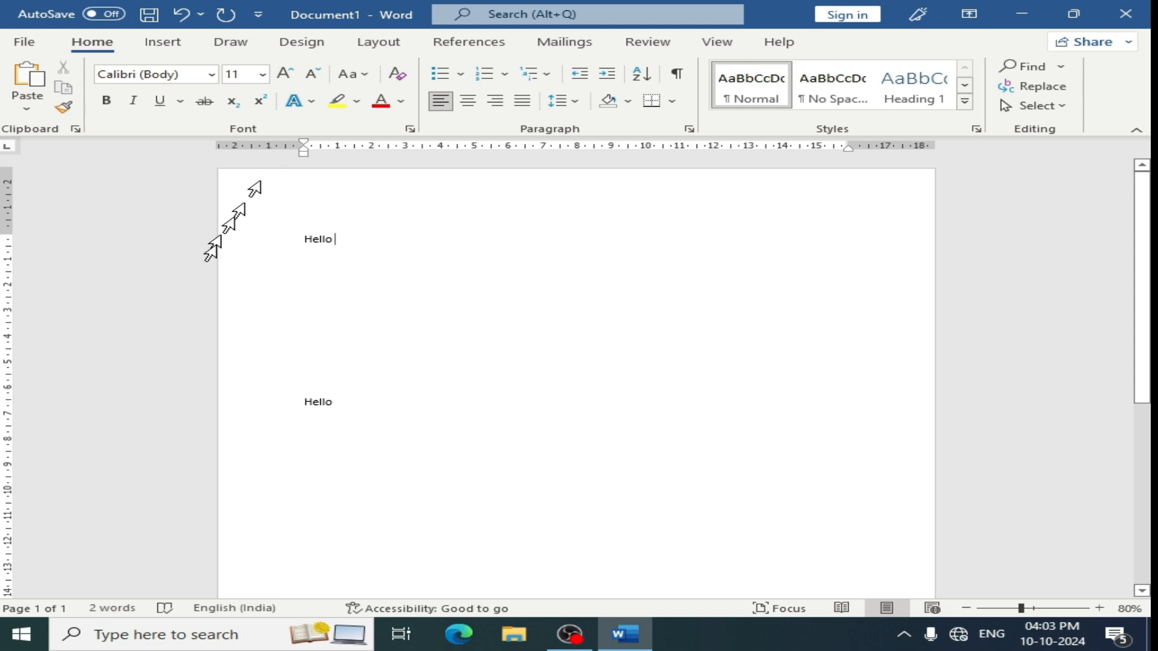
- Copy the word "Hello" from the first line and paste it on a blank line between the two existing words
left_click_drag(340, 240, 225, 240)
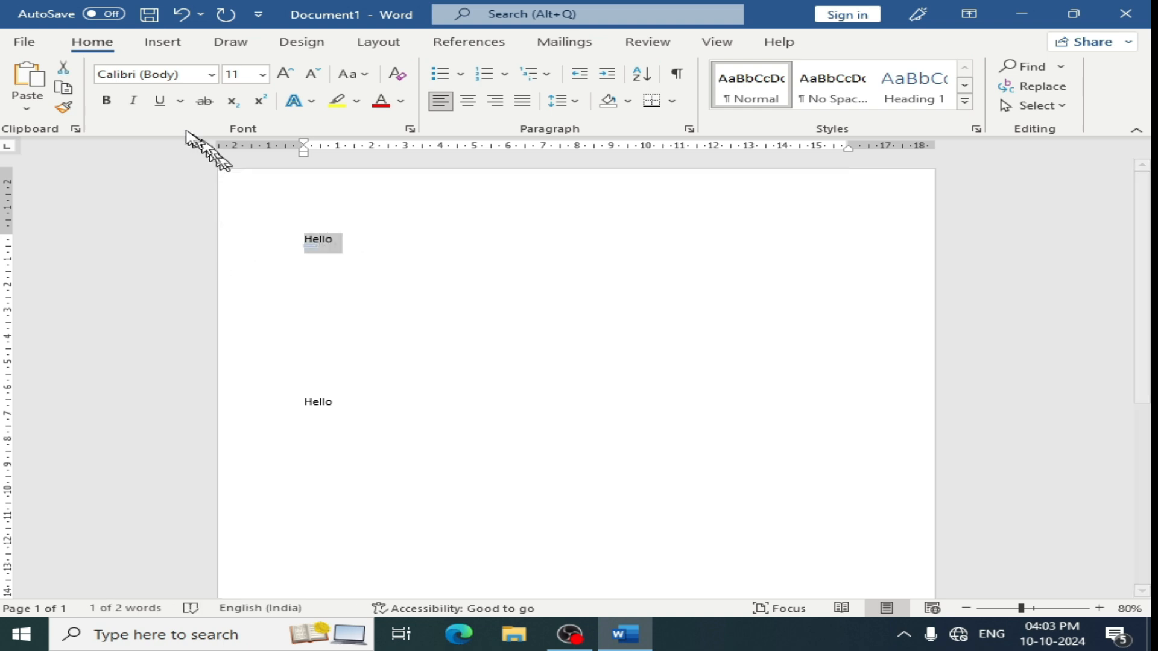
left_click(65, 91)
key("ctrl+v")
key("ctrl+c")
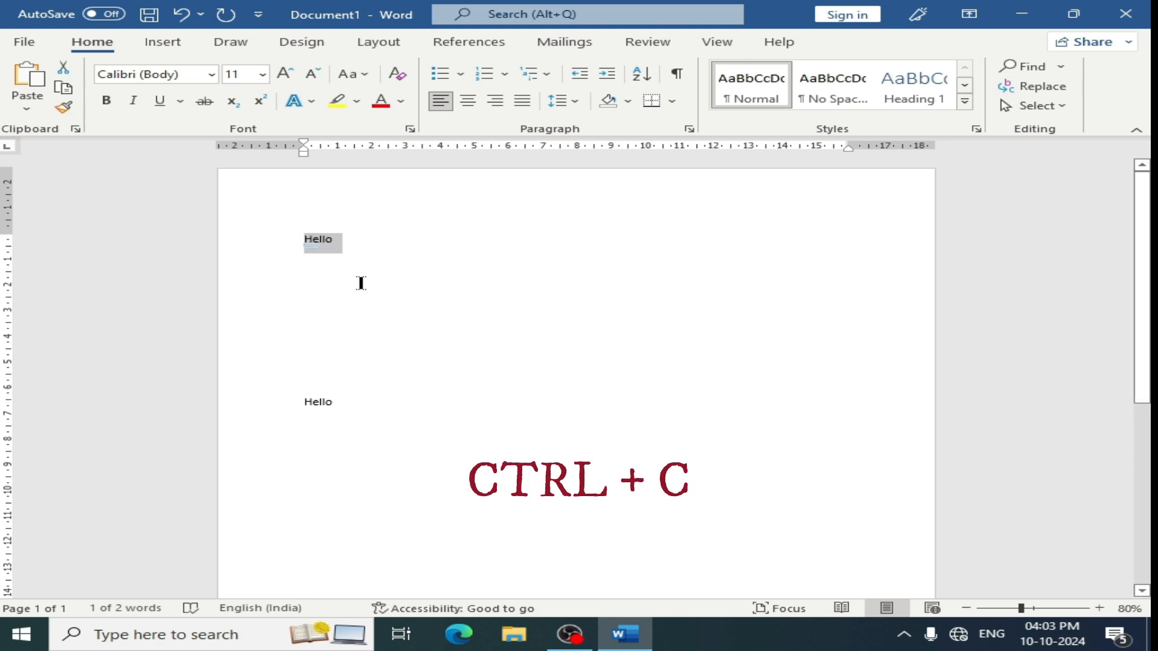
left_click(304, 321)
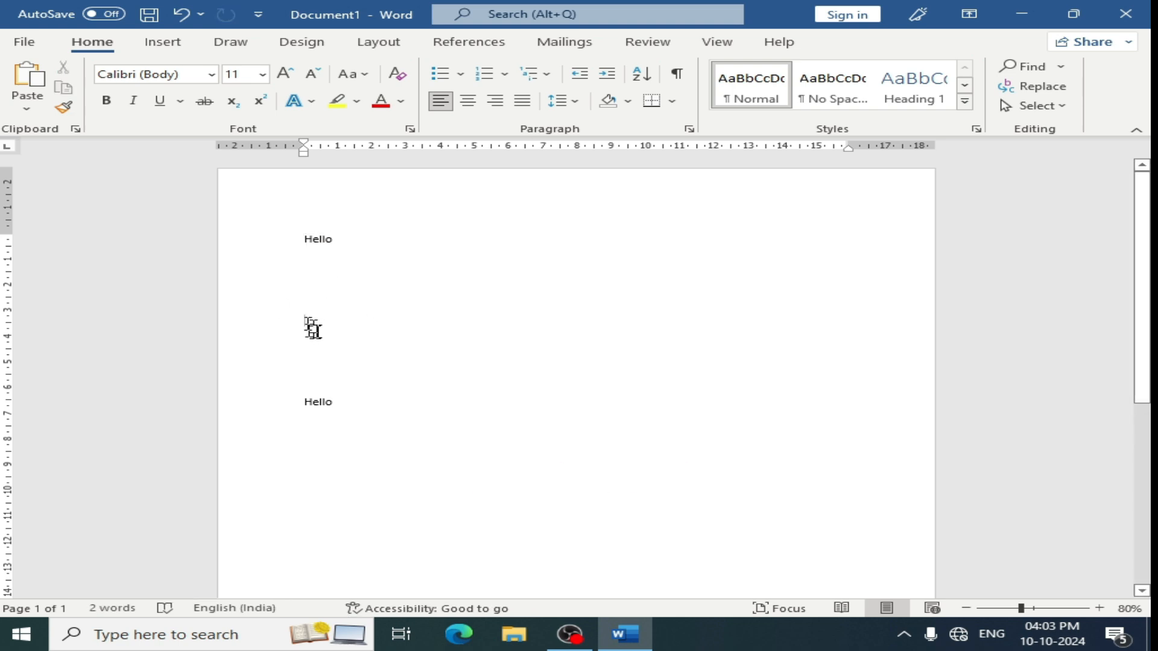
left_click(27, 78)
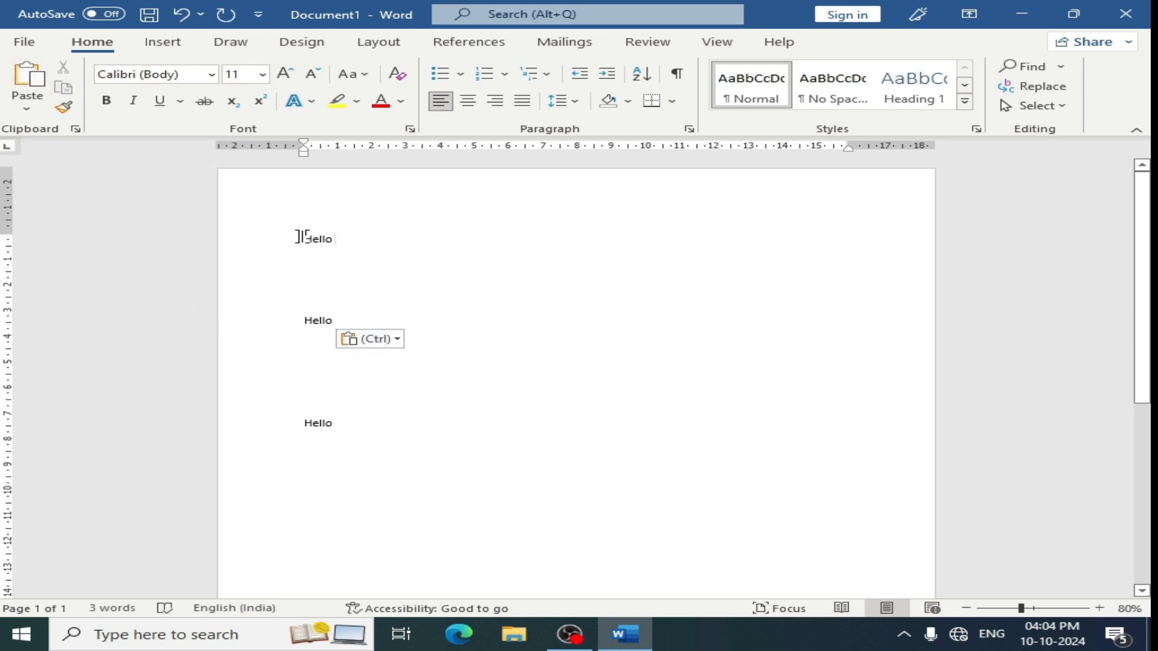
- Delete all three "Hello" lines so the page is empty
left_click(276, 241)
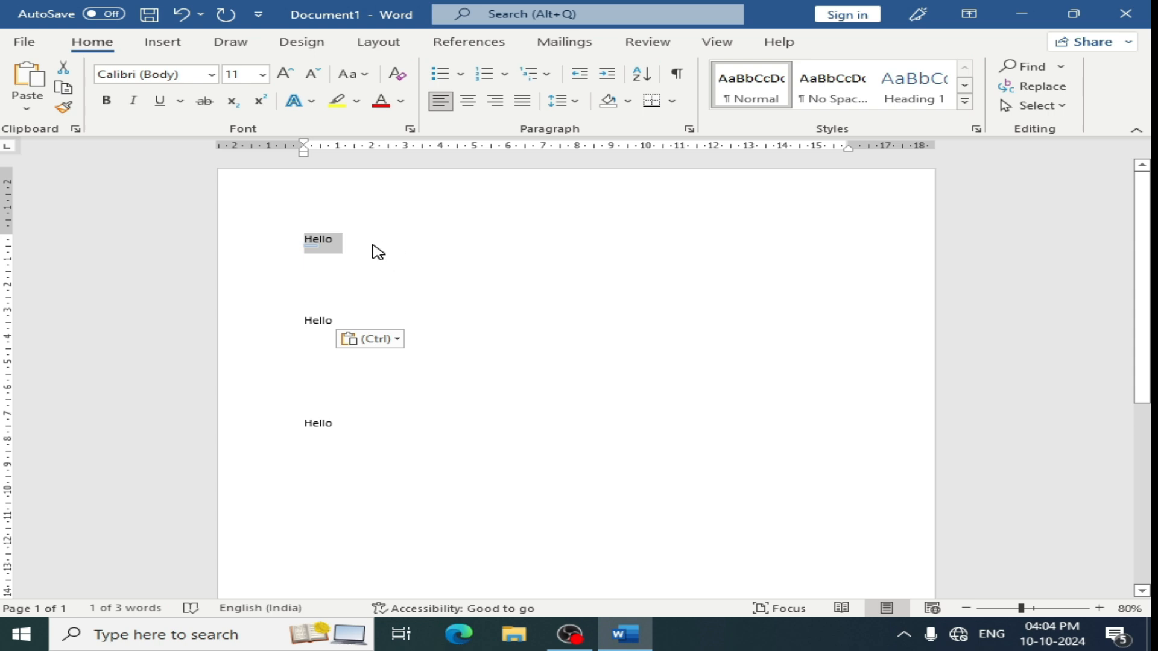
left_click(69, 118)
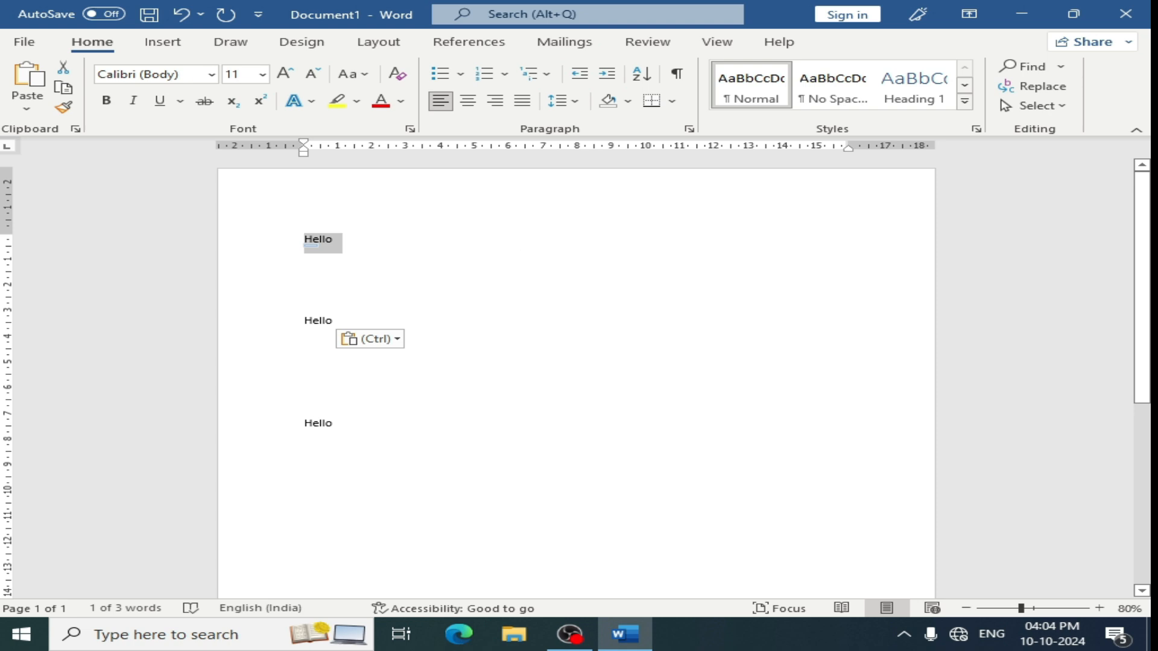
left_click_drag(432, 460, 274, 229)
key("Delete")
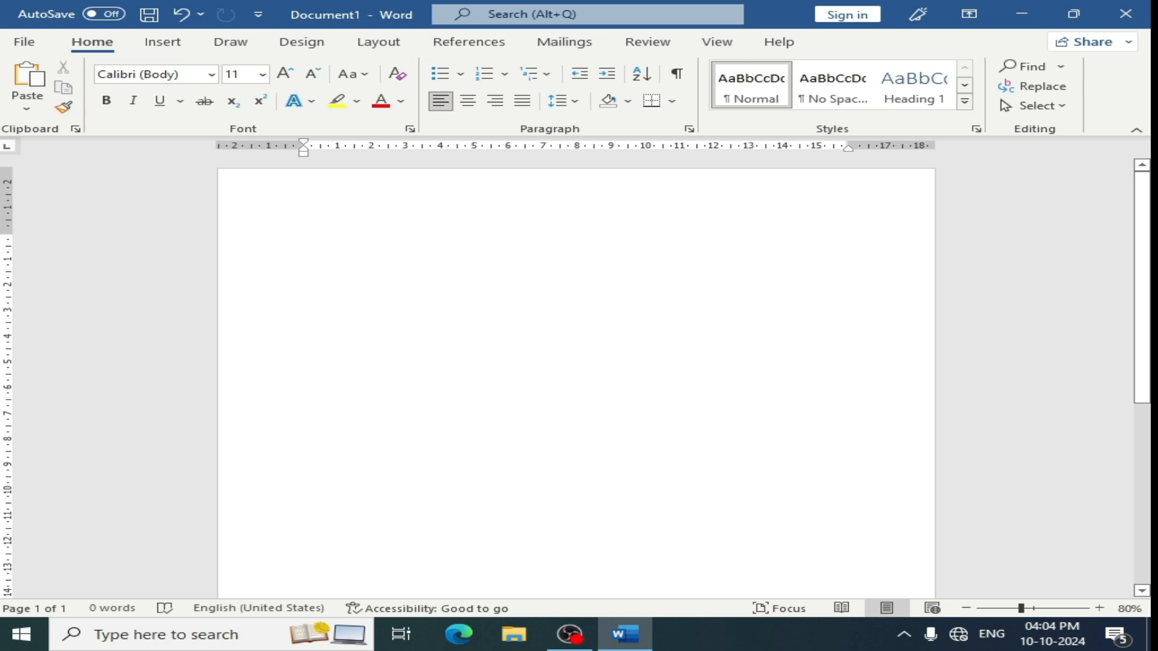
- Generate sample paragraphs on the empty page with the formula =rand()
type("=")
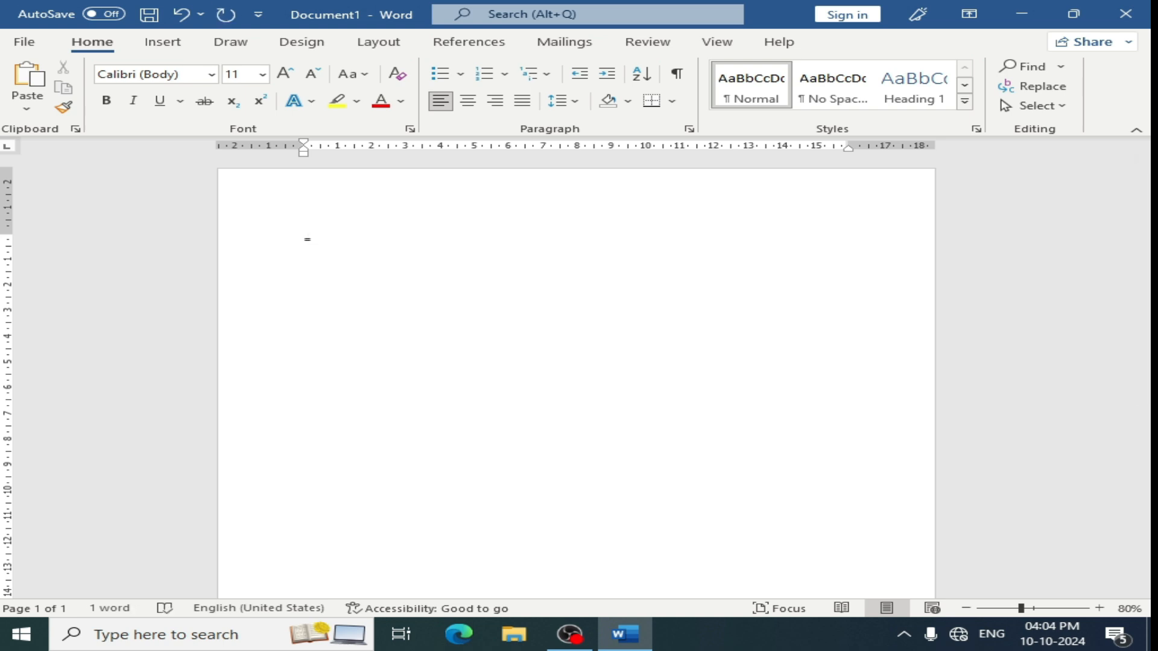
type("rand()")
key("Return")
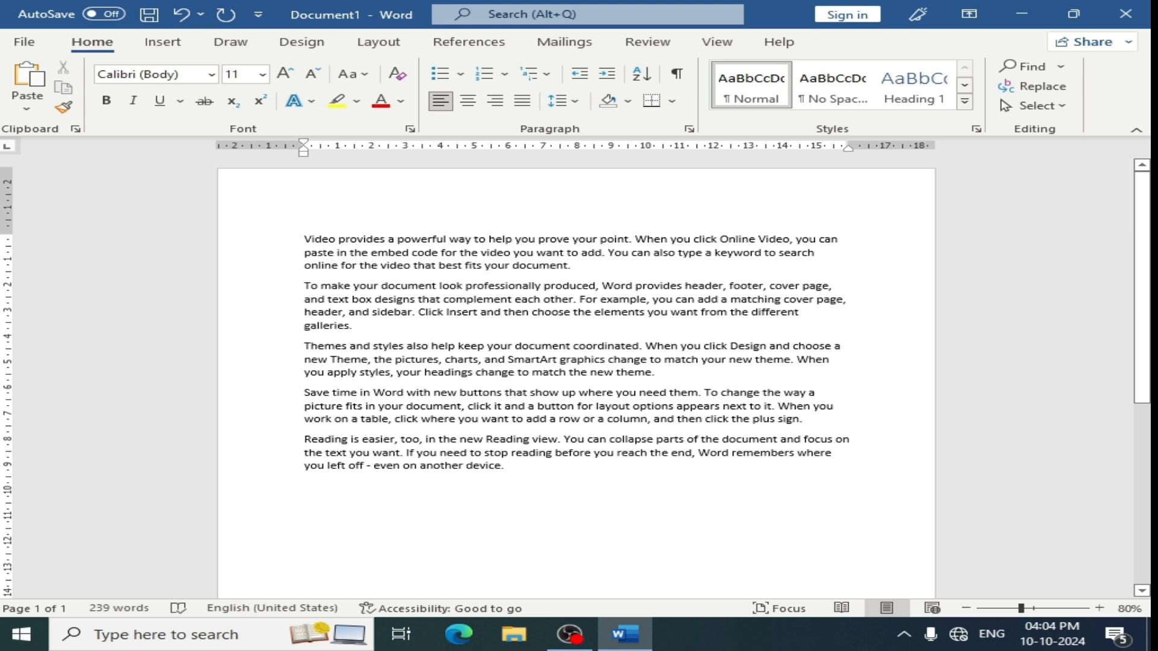
- Color the first-line phrase "a powerful way to help you prove your point. When" red and enlarge its font to 20
left_click_drag(671, 239, 386, 238)
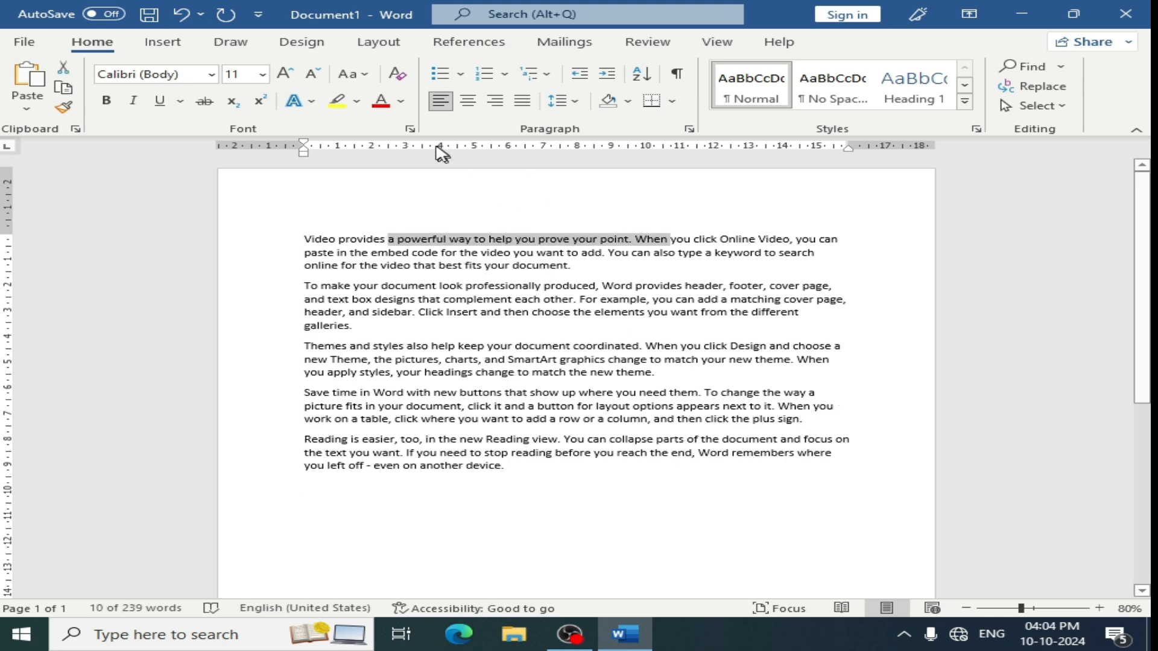
left_click(400, 101)
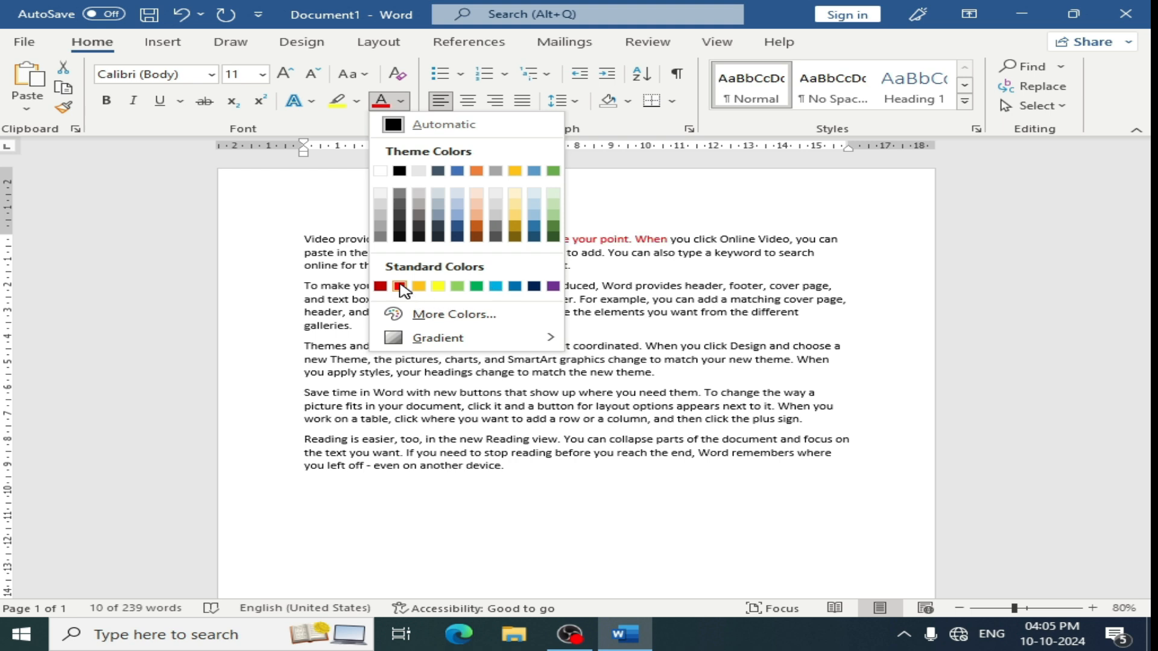
left_click(399, 287)
left_click(288, 75)
left_click(288, 75)
left_click(289, 74)
left_click(288, 75)
left_click(288, 75)
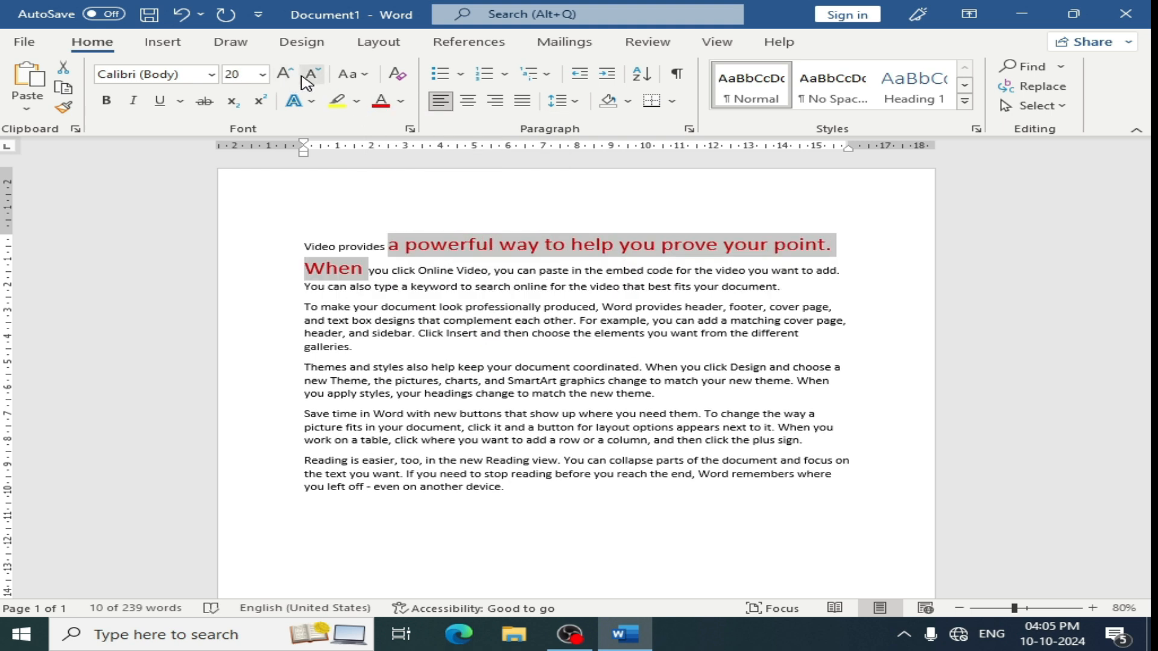
- Give the enlarged red phrase a green text outline and make it bold and italic
left_click(311, 102)
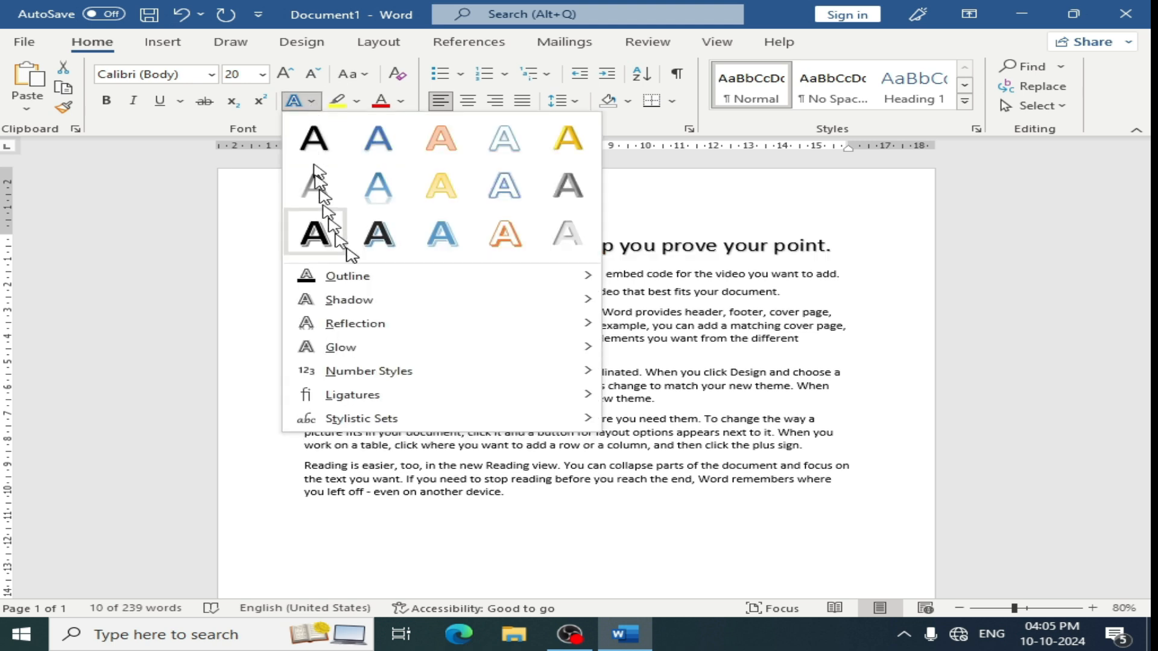
mouse_move(374, 277)
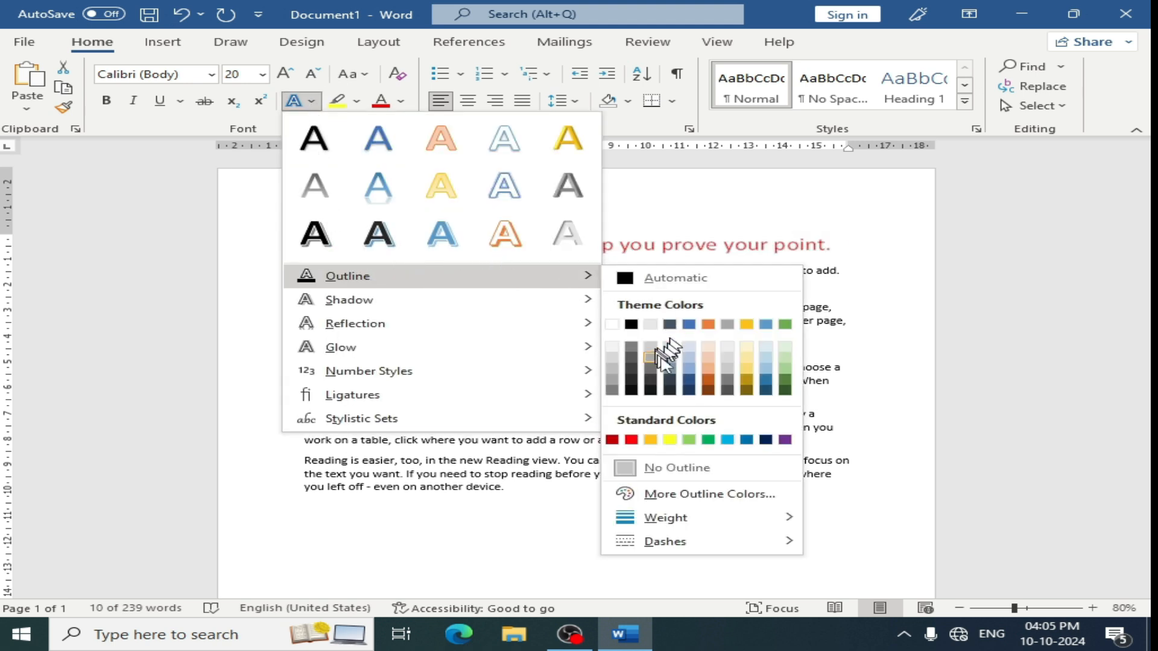
left_click(708, 441)
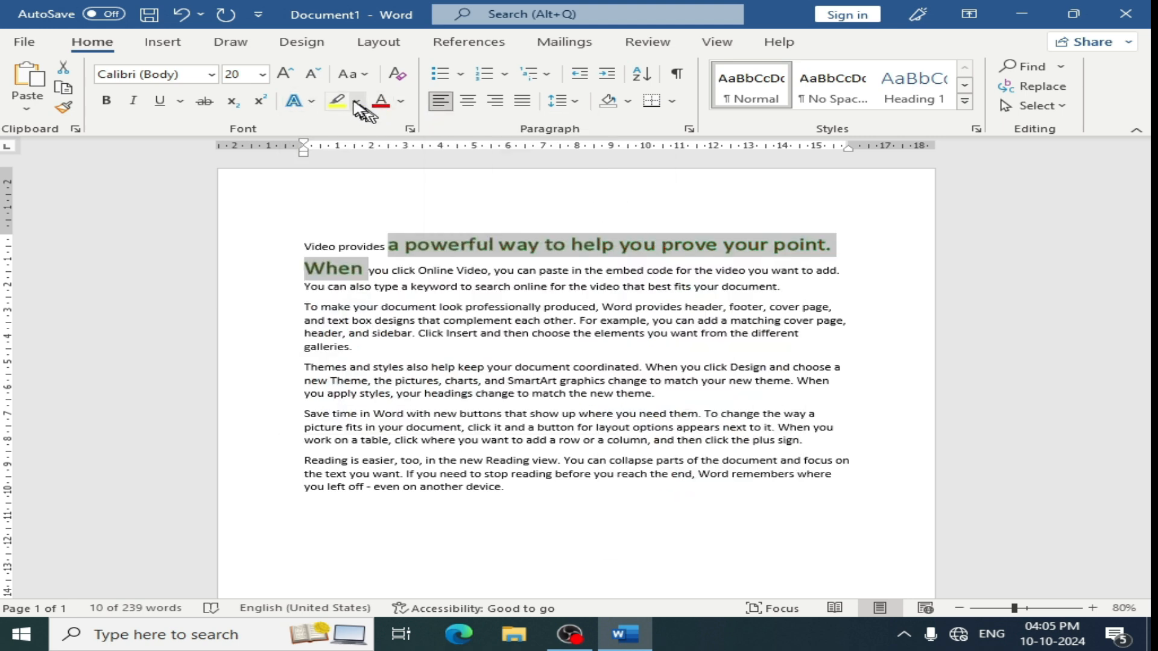
left_click(106, 103)
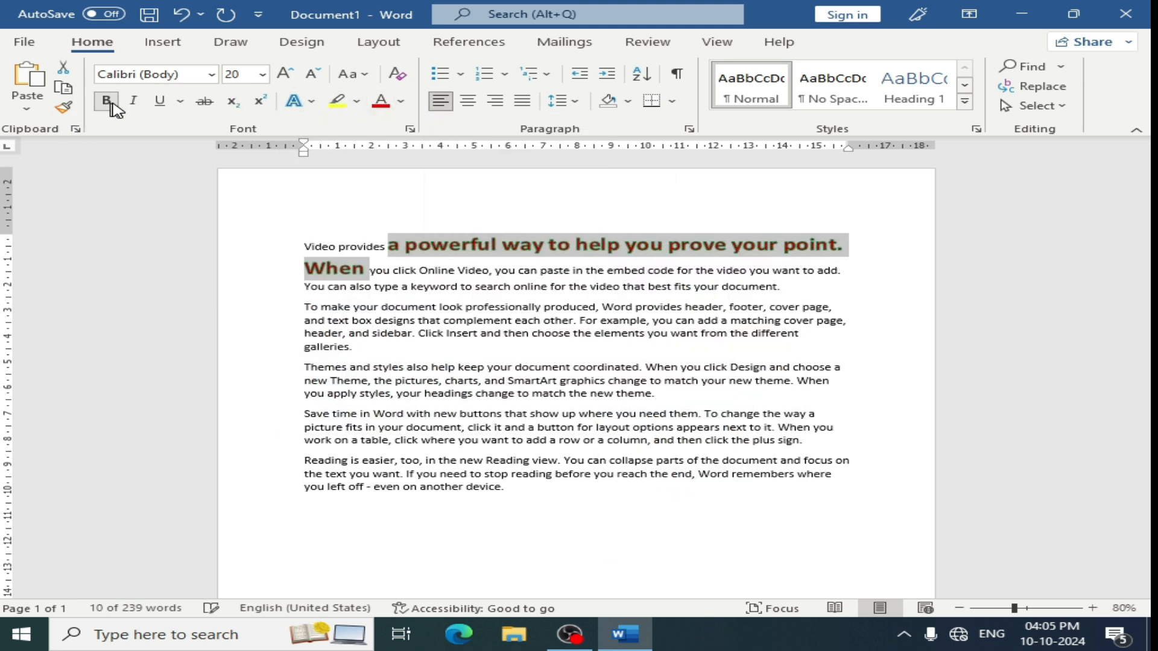
left_click(133, 100)
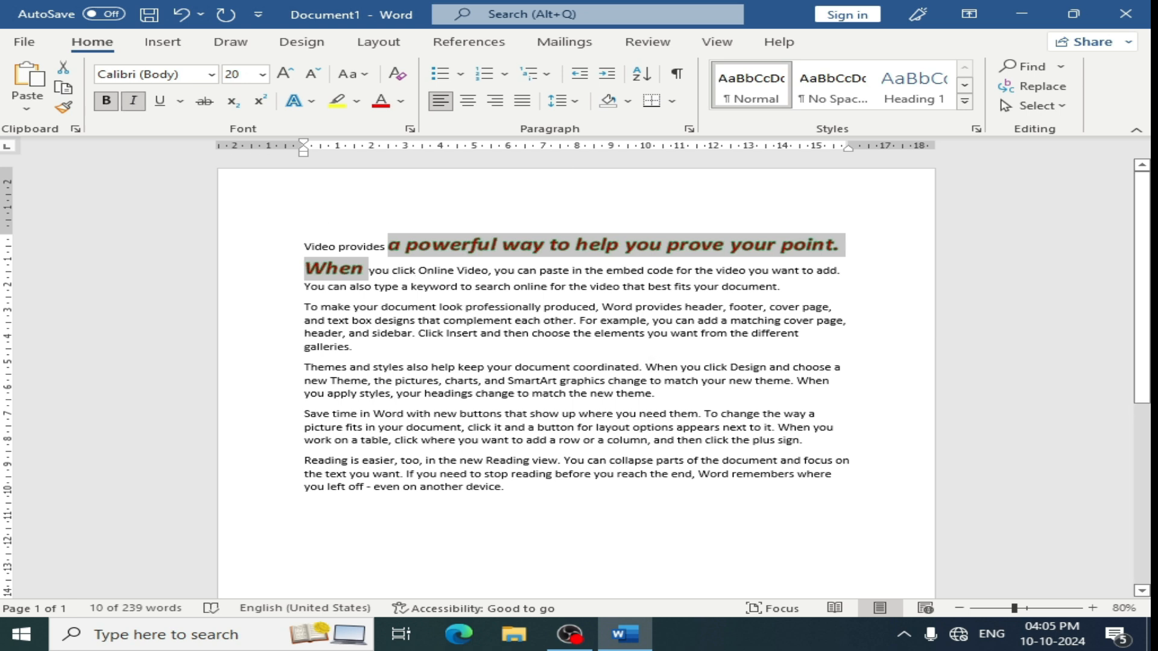
- Use Format Painter to copy the formatting of "help" onto "document coordinated. When you click" in the third paragraph
left_click_drag(600, 320, 480, 334)
left_click_drag(550, 367, 644, 368)
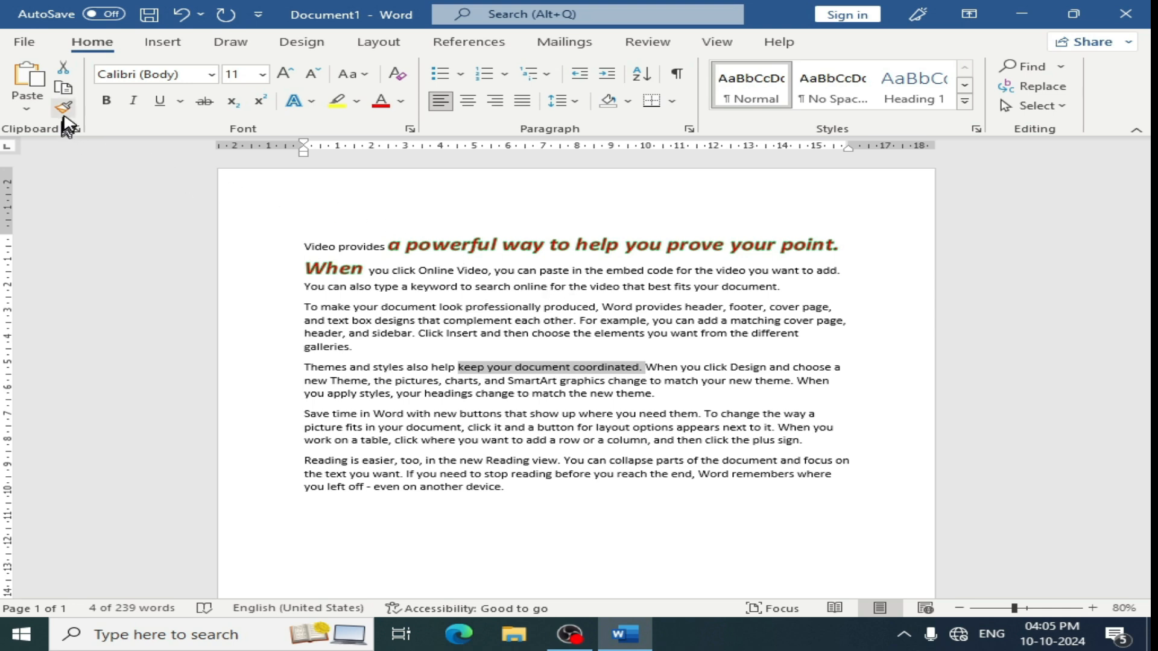
left_click(589, 243)
double_click(592, 243)
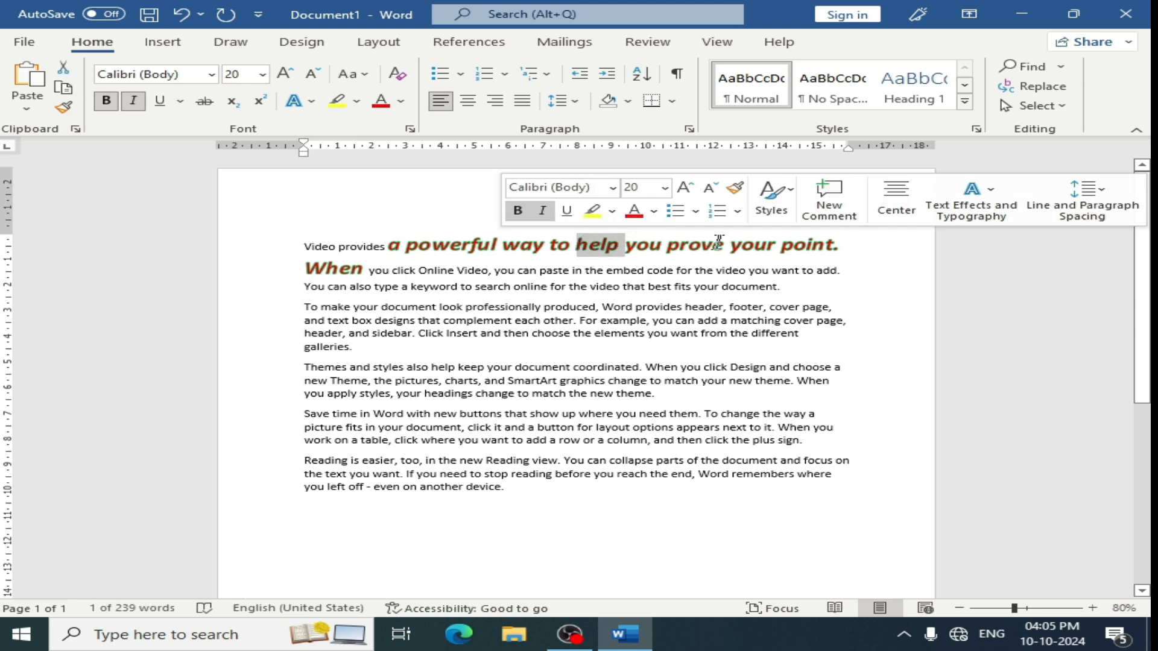
left_click(68, 108)
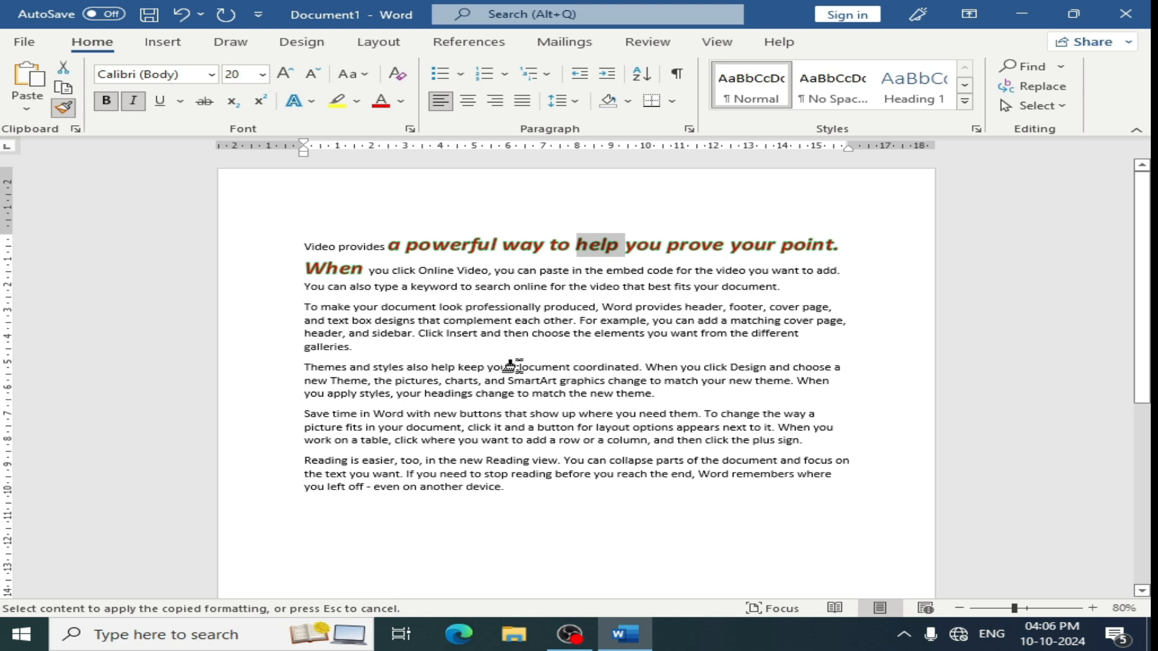
left_click_drag(513, 367, 717, 370)
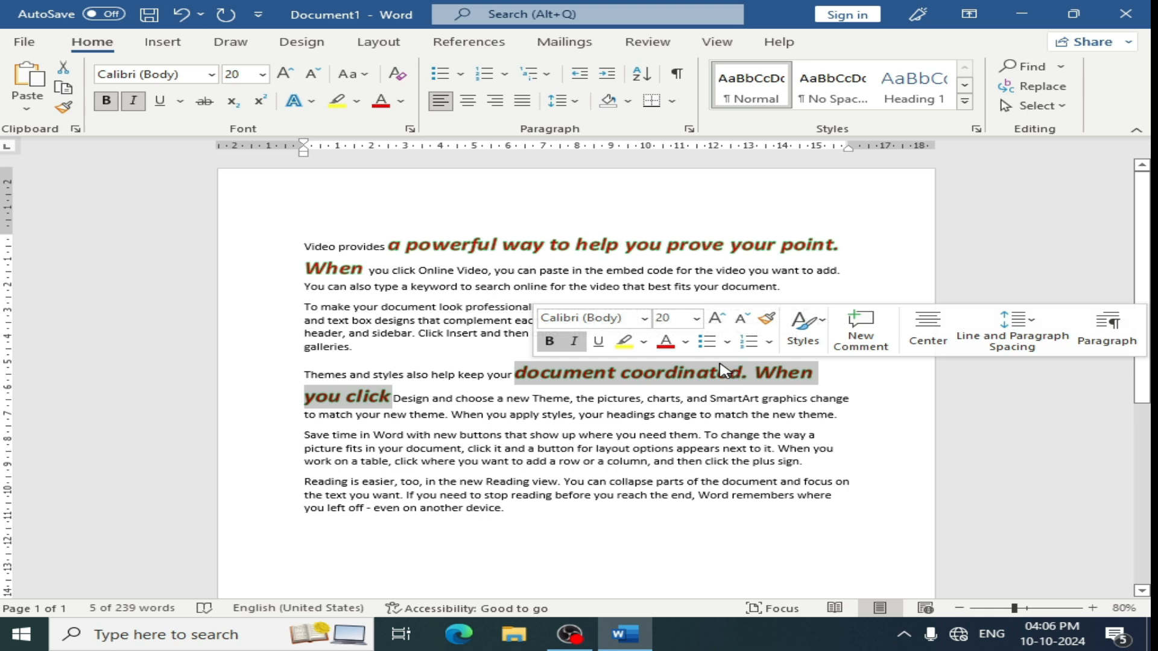
left_click(687, 541)
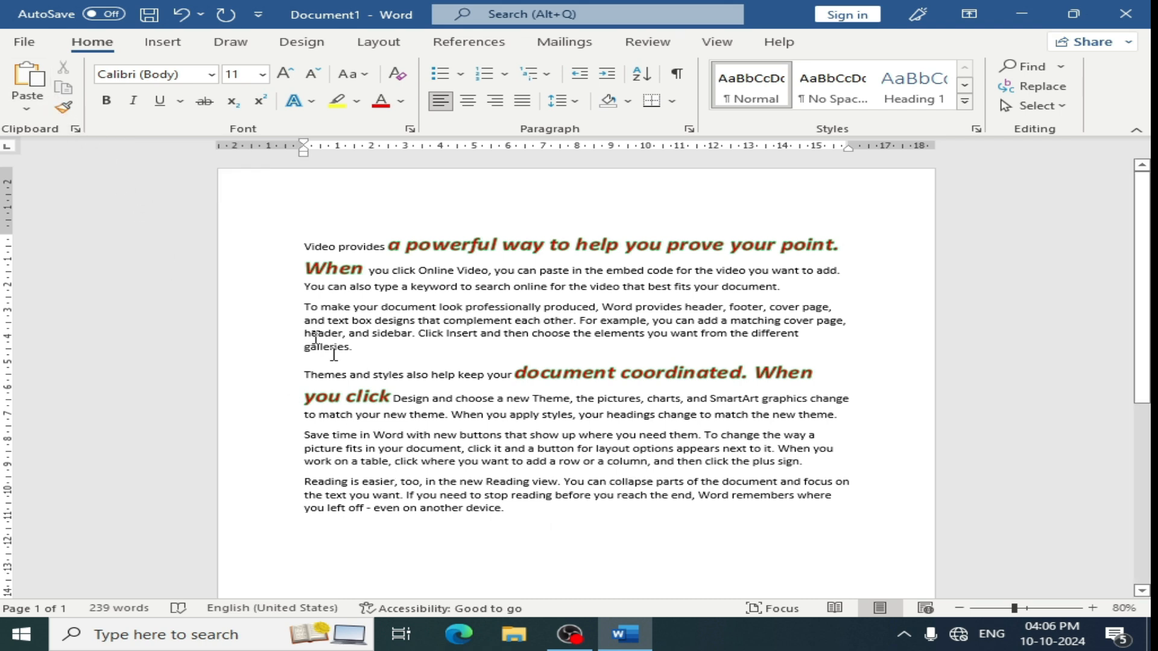
- Copy "another device" from the end of the last paragraph and paste it on a new line below
scroll(387, 524, "down", 3)
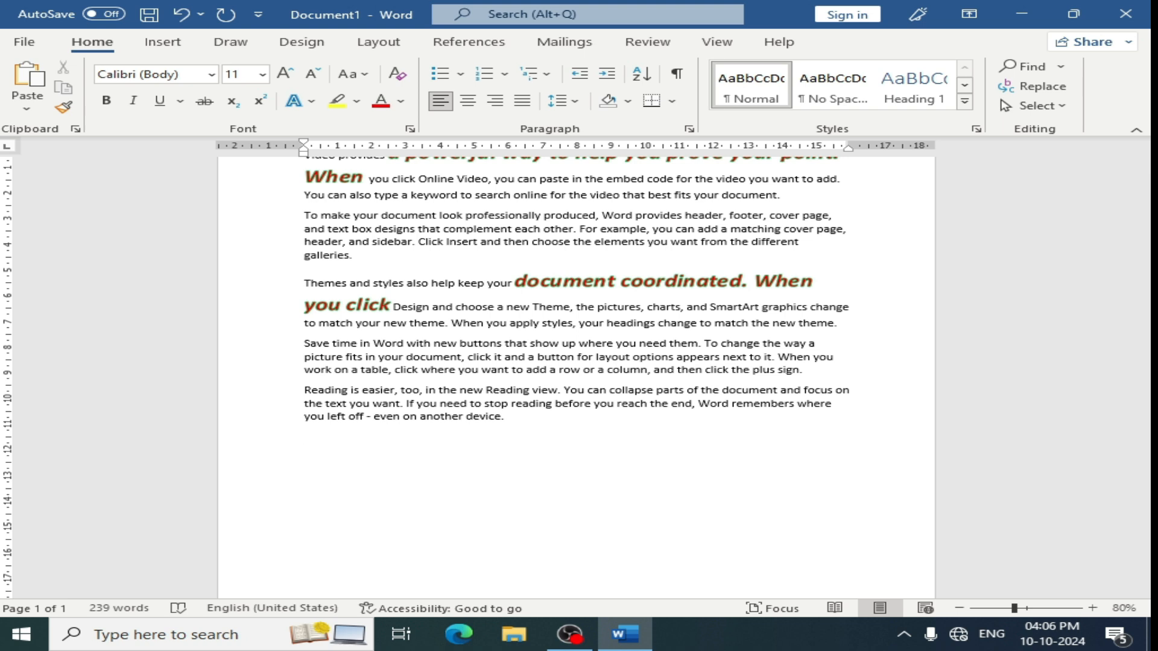
left_click_drag(509, 424, 420, 420)
left_click(435, 420)
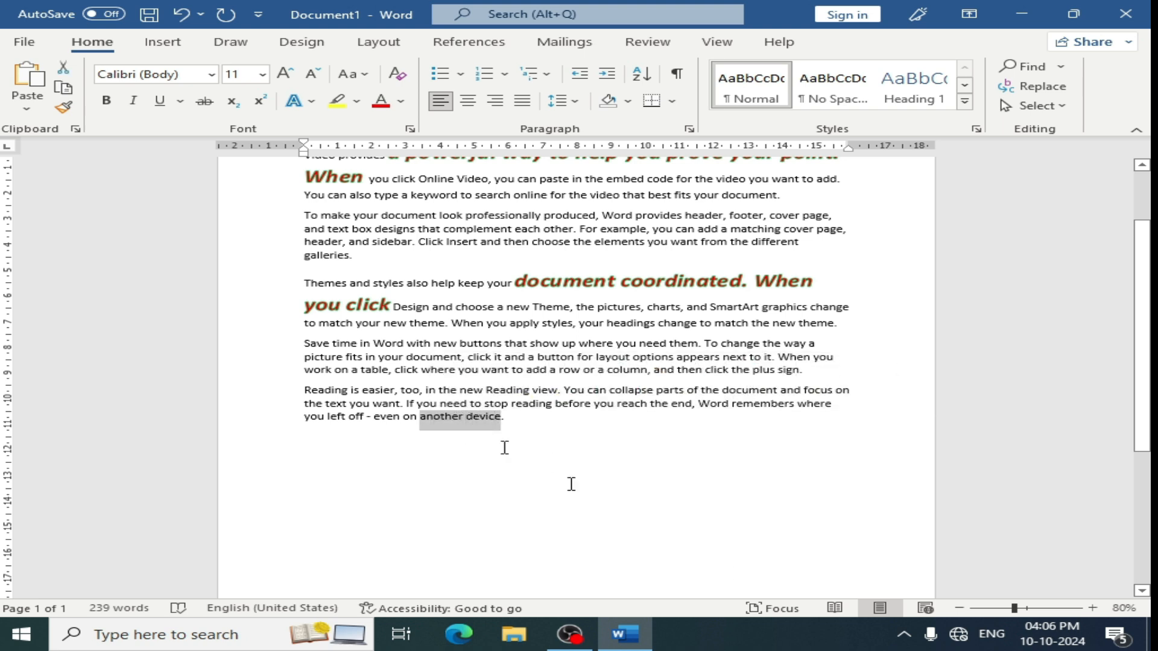
left_click(337, 451)
type("another device")
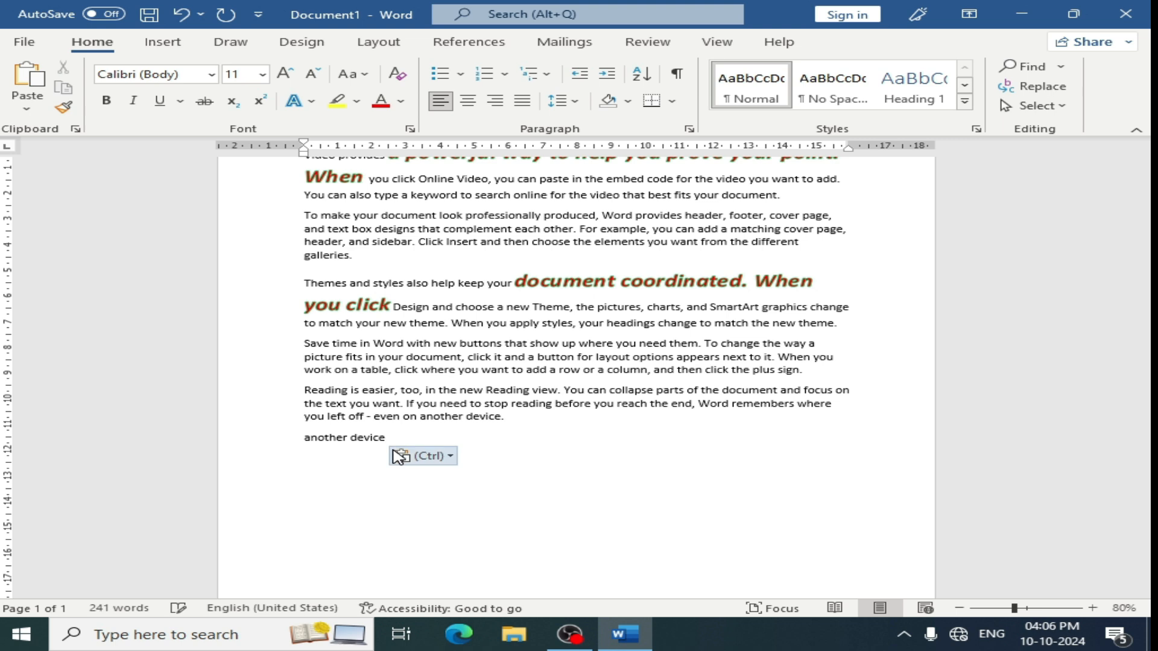
left_click_drag(393, 438, 295, 447)
left_click(487, 441)
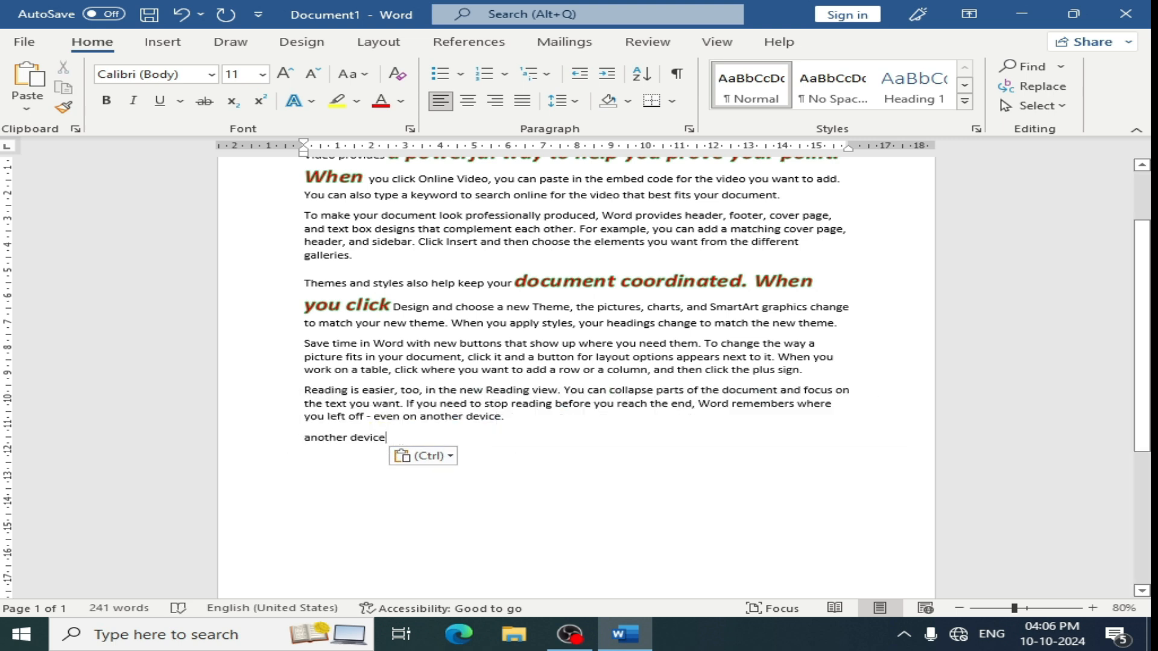
- Copy "Save time" from the start of the fourth paragraph and paste it on a new line under "another device"
left_click_drag(303, 343, 365, 341)
key("ctrl+c")
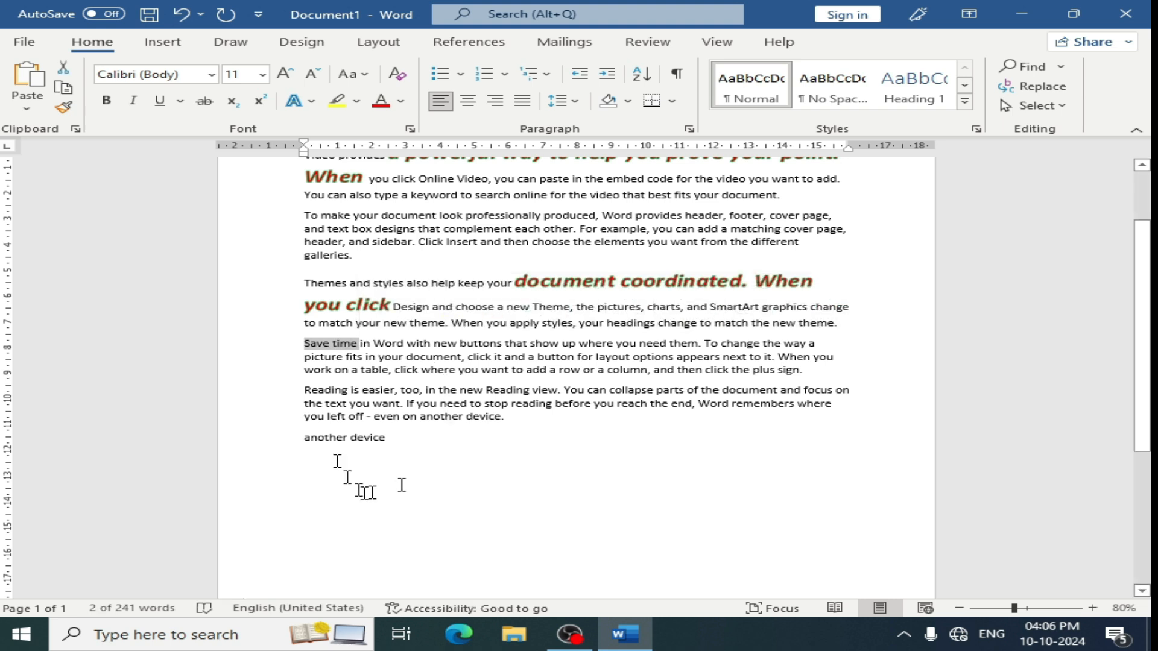
left_click(305, 461)
key("Return")
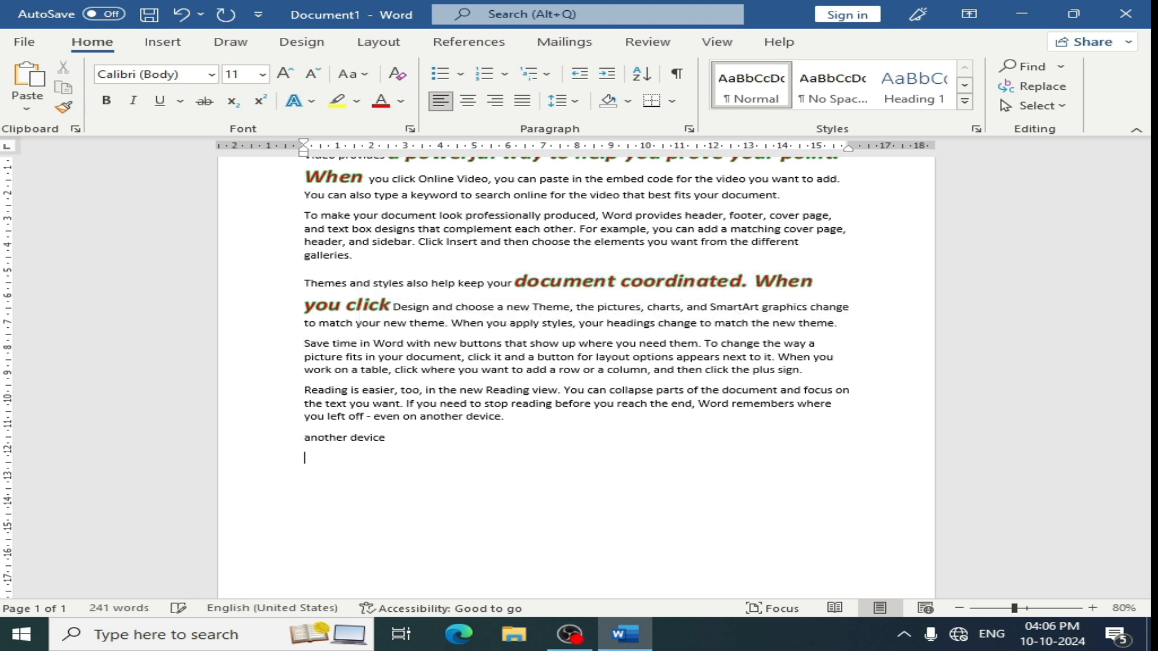
key("ctrl+v")
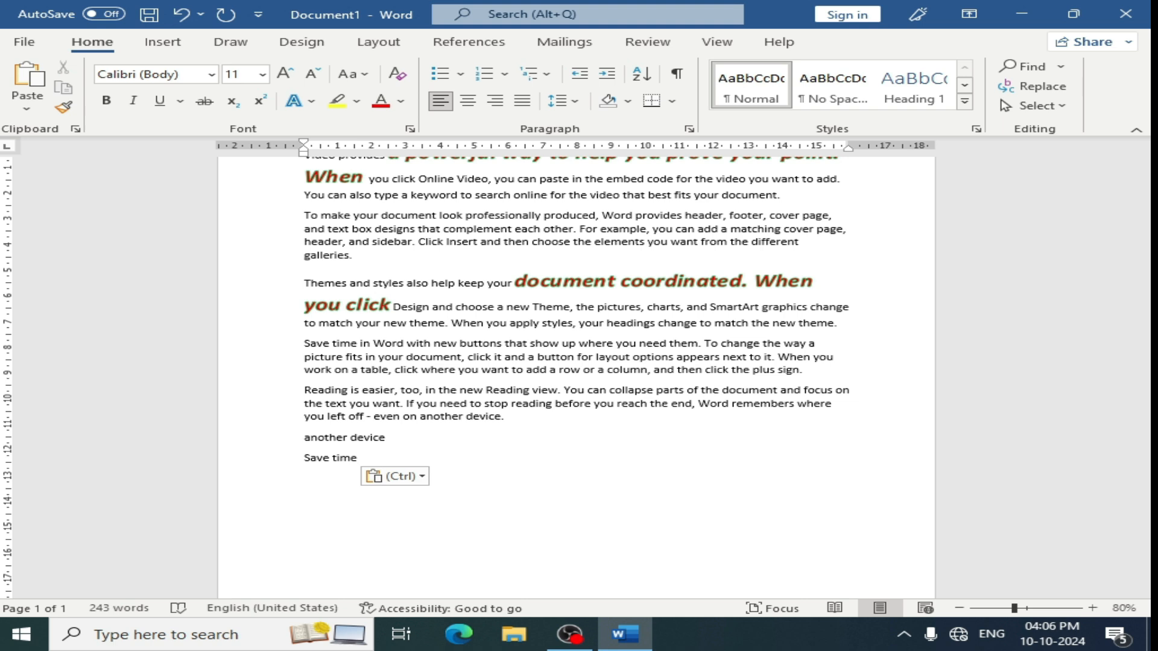
triple_click(369, 439)
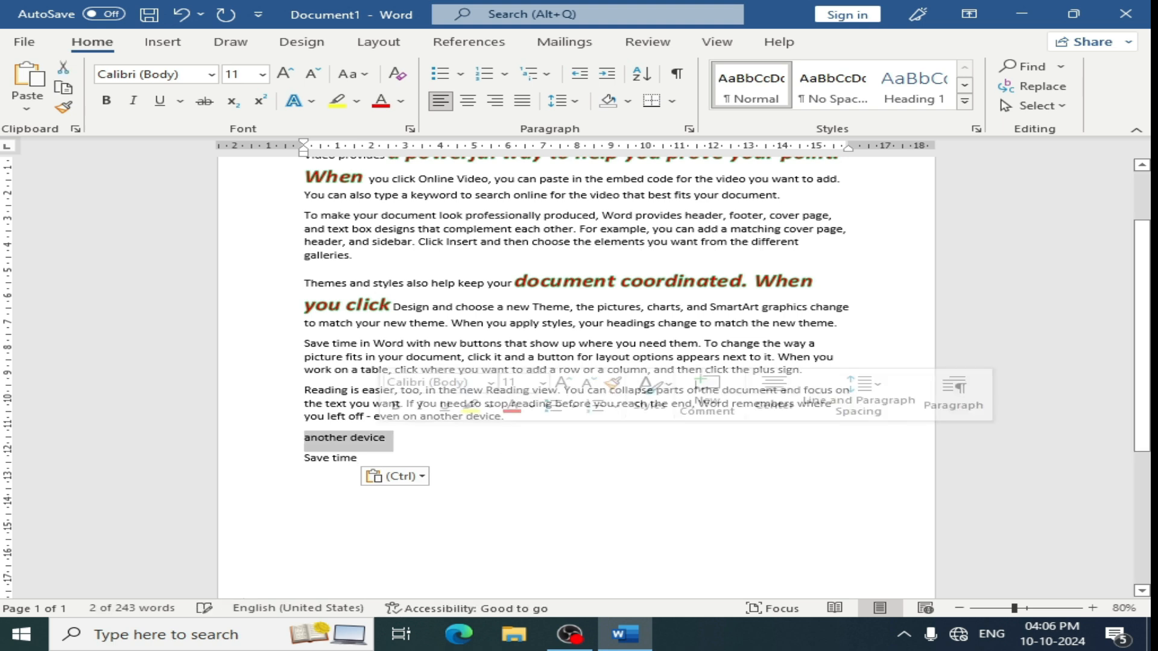
left_click(339, 460)
left_click_drag(305, 436, 403, 439)
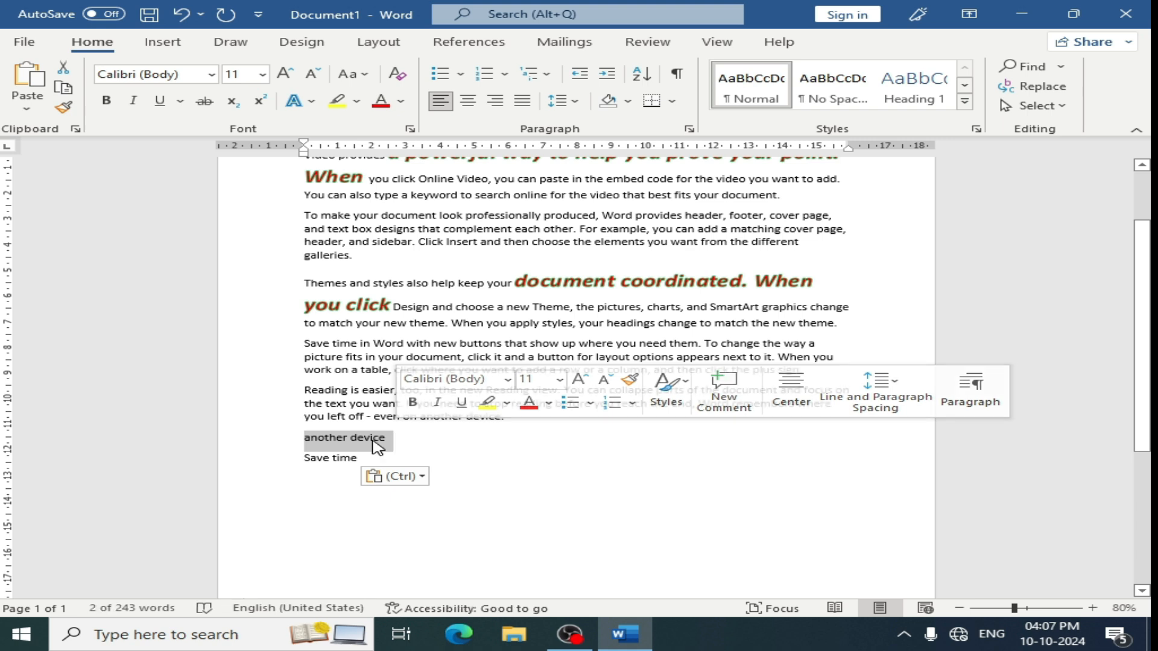
left_click(549, 457)
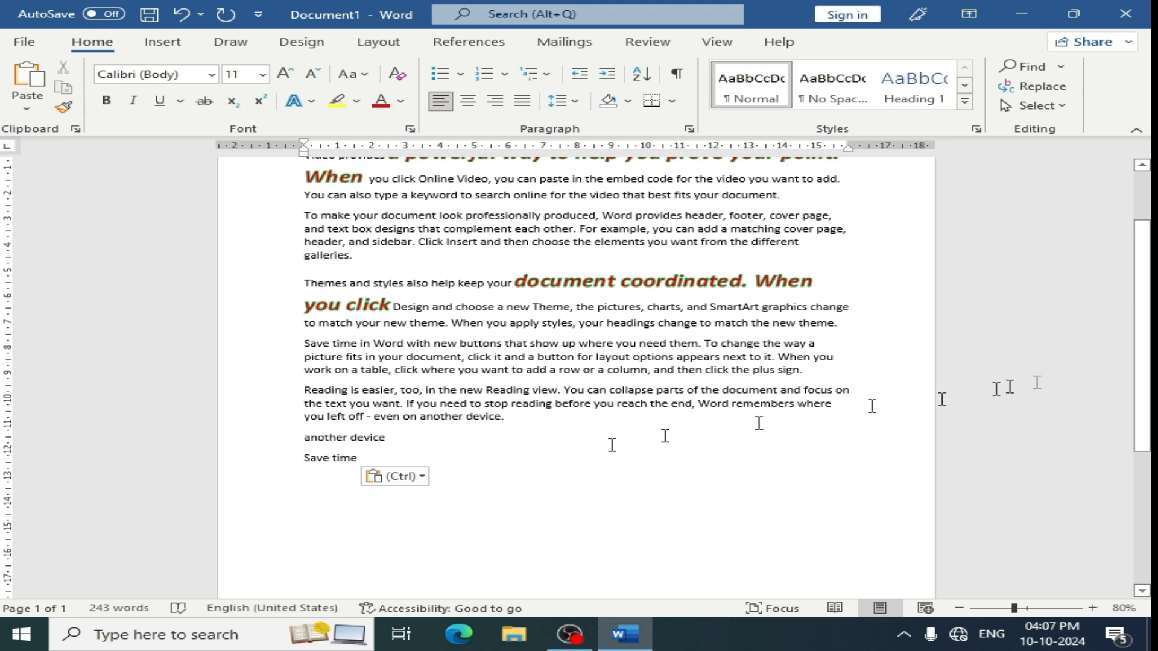
- Display the collected clipboard items and copy "Word with new" from the fourth paragraph into the collection
left_click(76, 129)
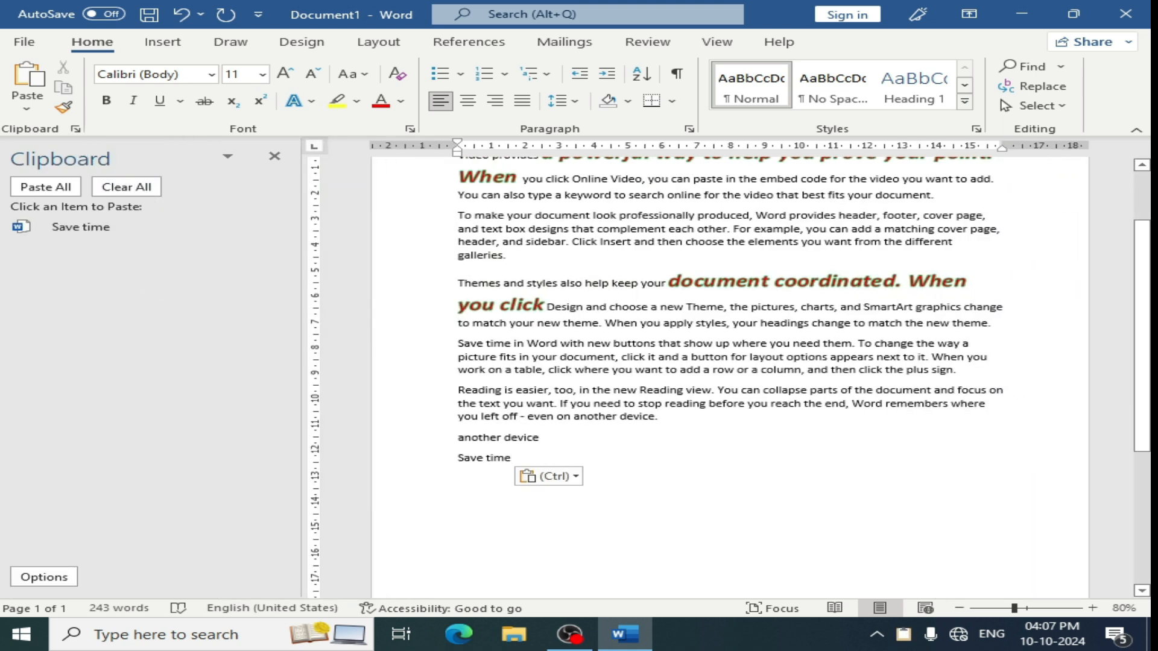
left_click_drag(527, 344, 613, 342)
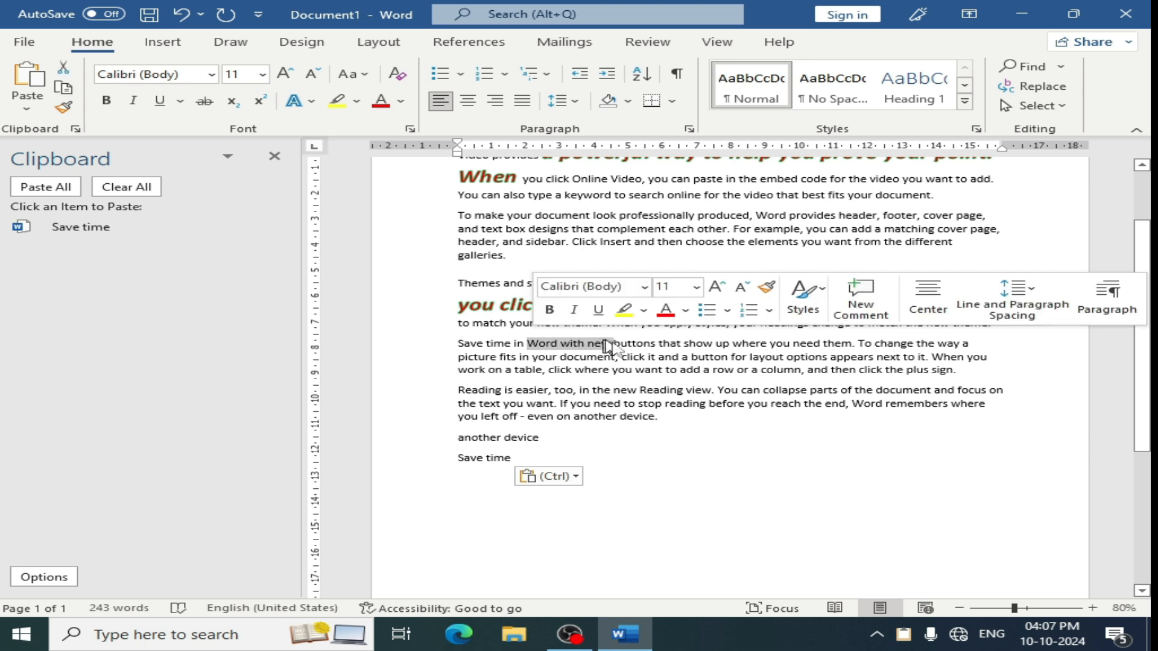
key("ctrl+c")
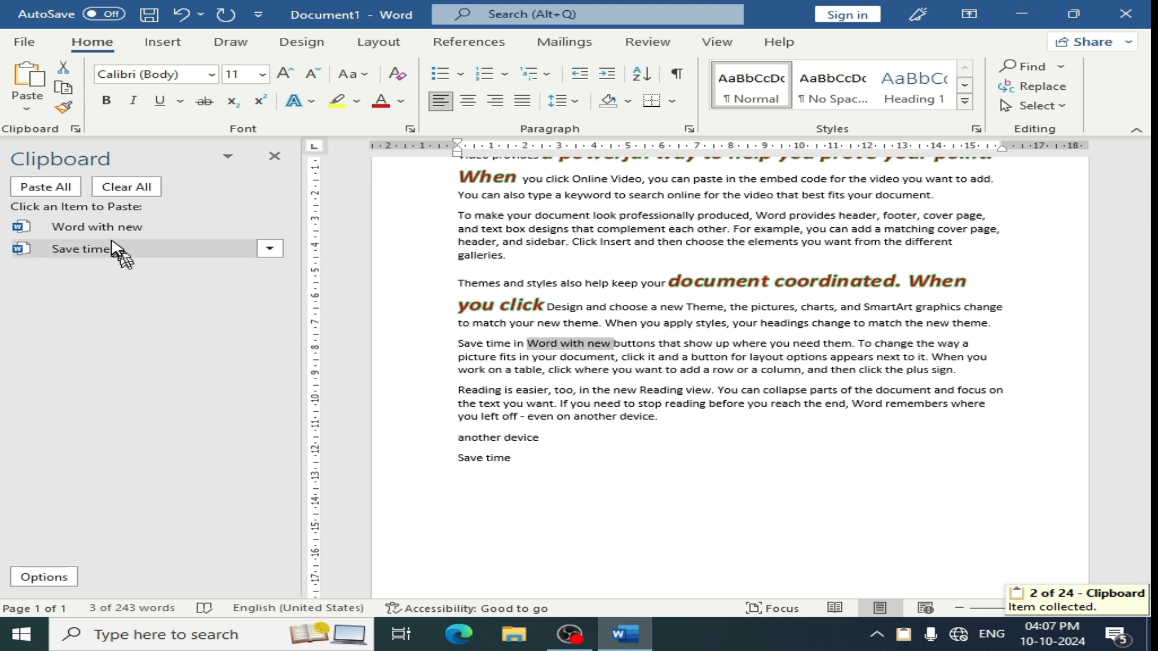
- Copy "choose a new Theme" from the third paragraph and paste it from the clipboard collection on a new line under "Save time"
left_click_drag(611, 311, 703, 305)
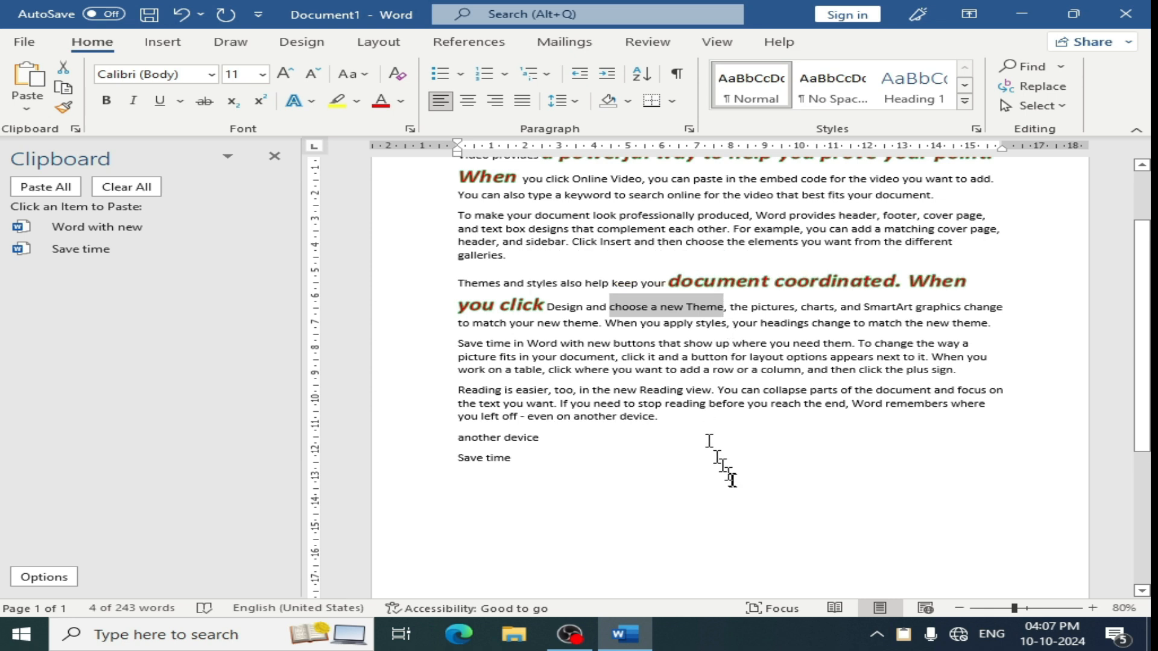
key("ctrl+c")
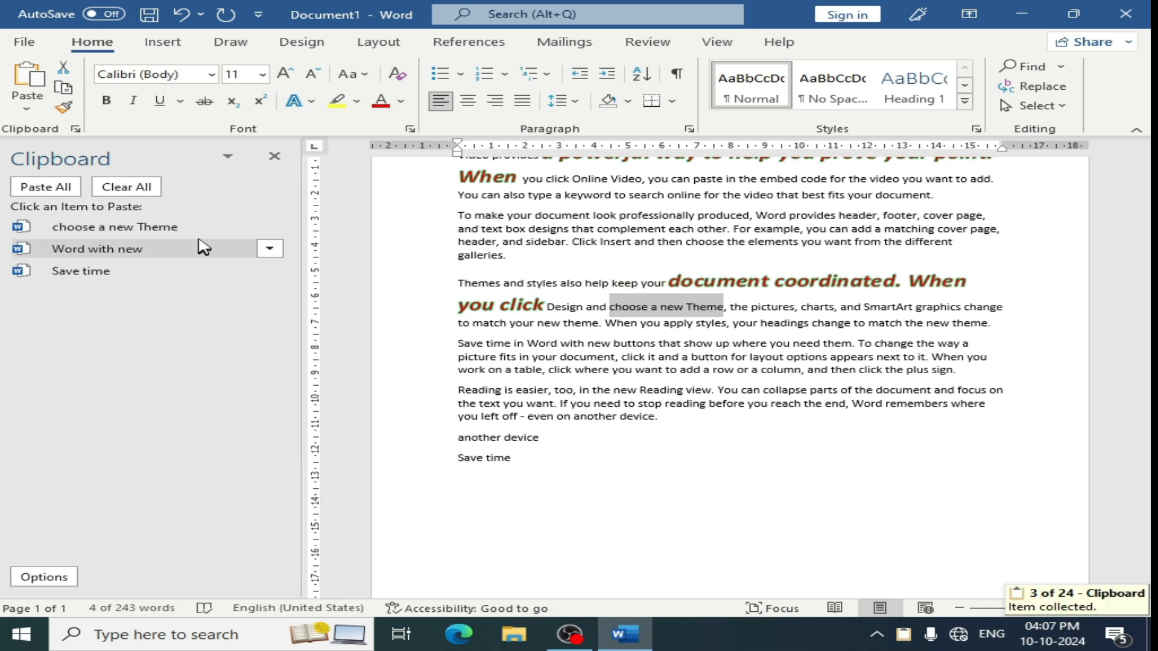
left_click(533, 471)
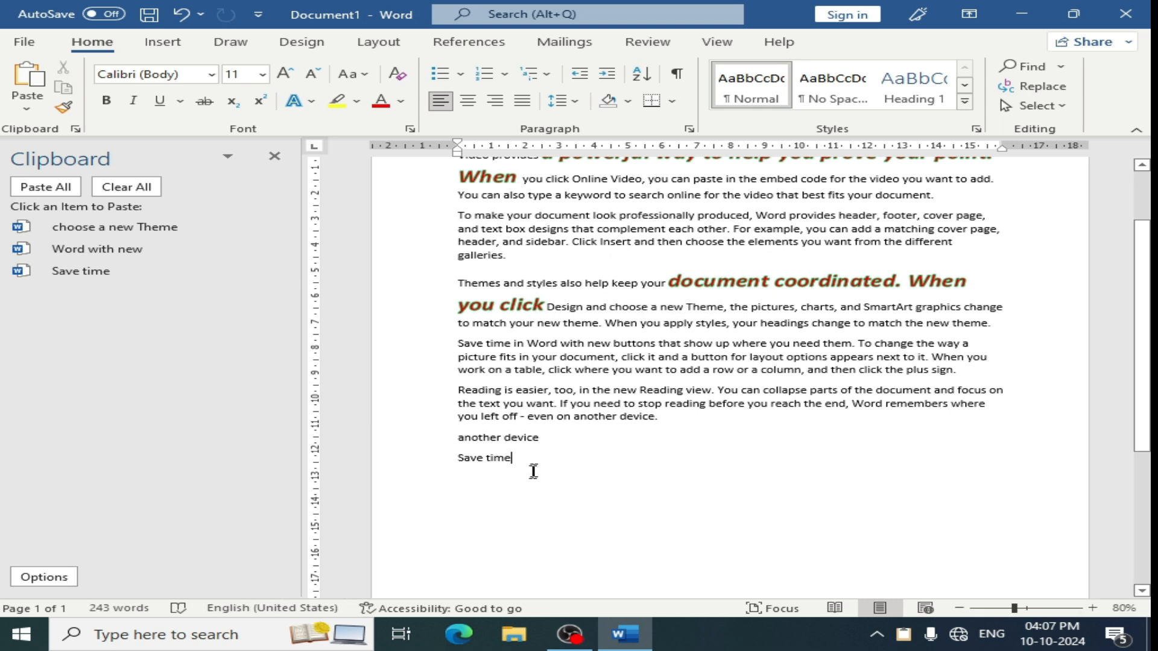
key("ctrl+z")
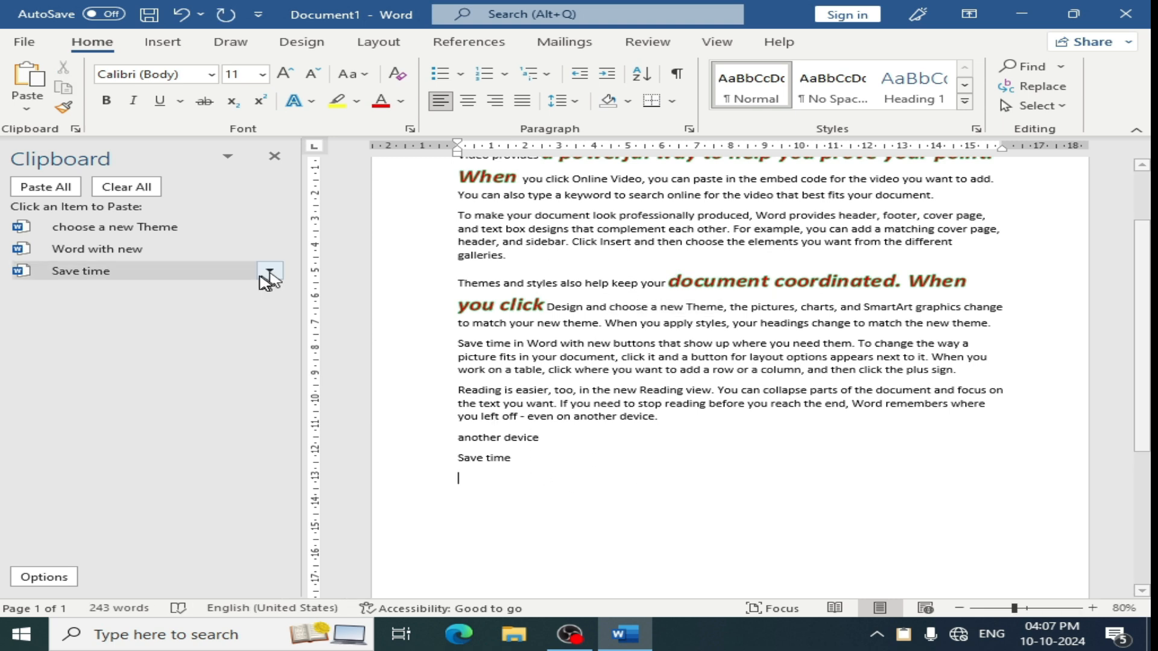
left_click(176, 231)
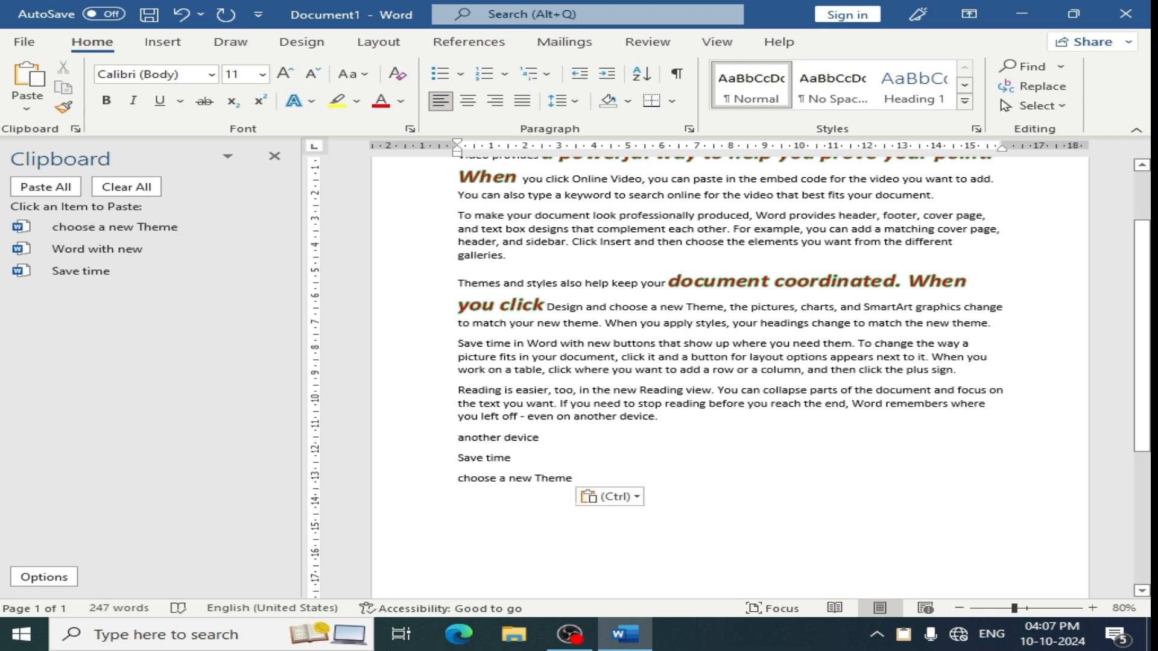
- Paste the collected "Word with new" item on a new line under "choose a new Theme" and hide the clipboard collection
key("Return")
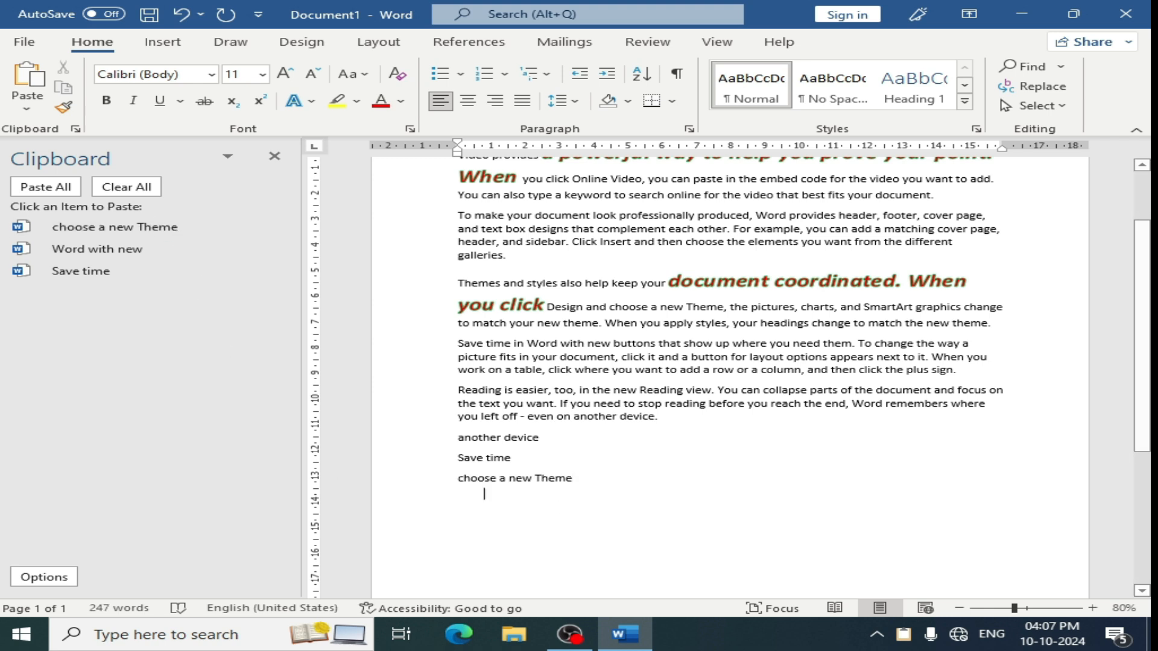
left_click(121, 249)
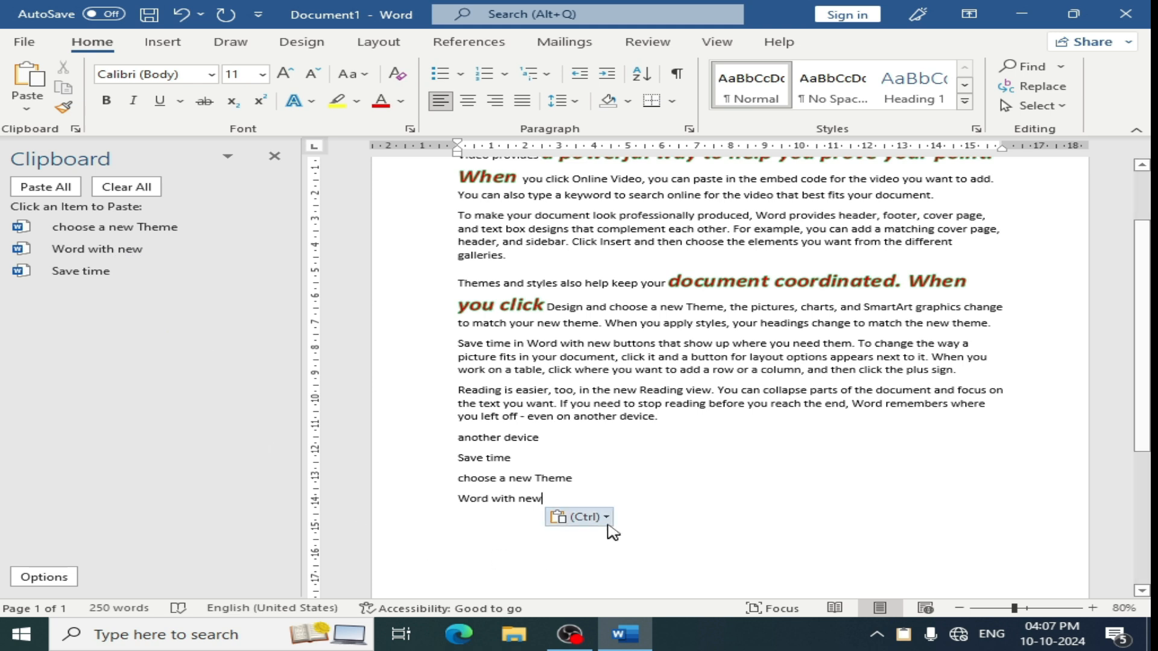
left_click(275, 156)
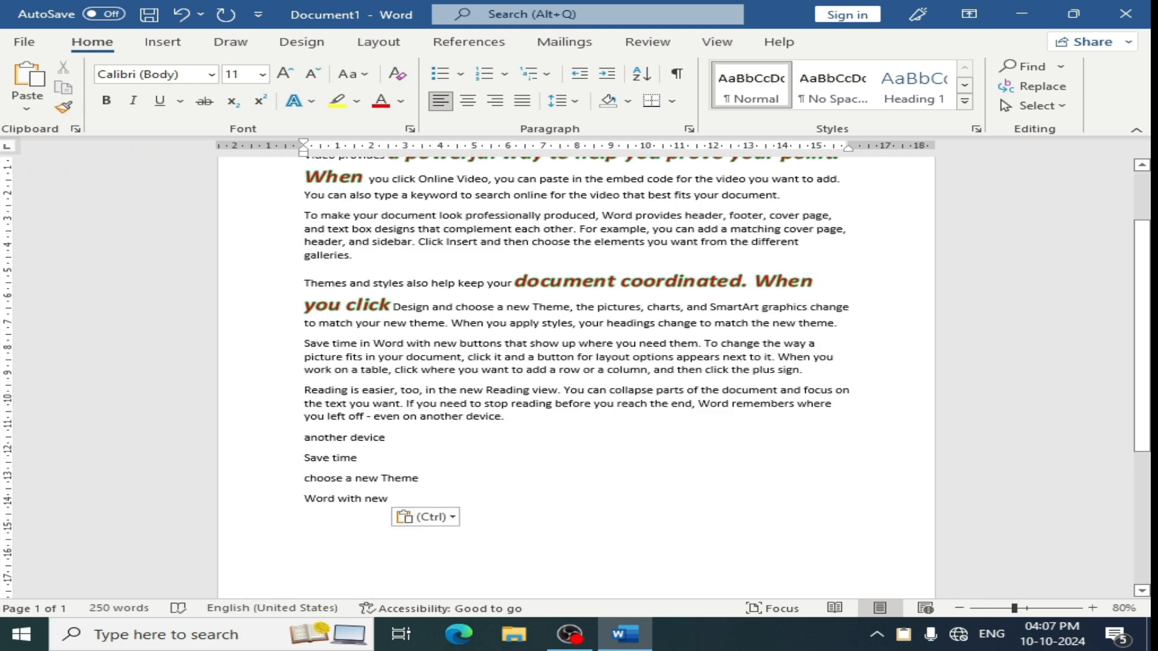